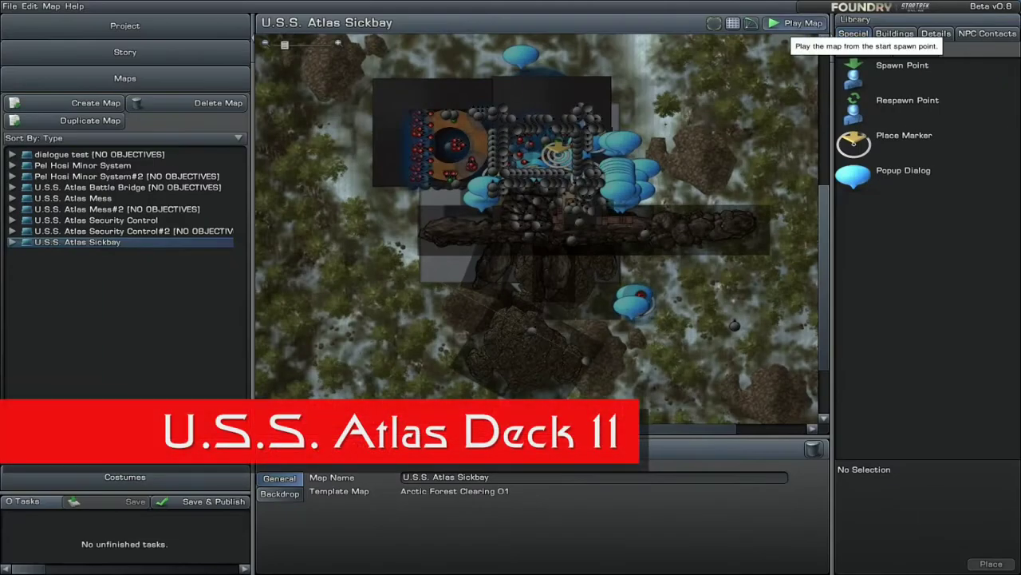
Play the U.S.S. Atlas Sickbay map and walk from the ship corridor through the cave into the canyon.
click(795, 22)
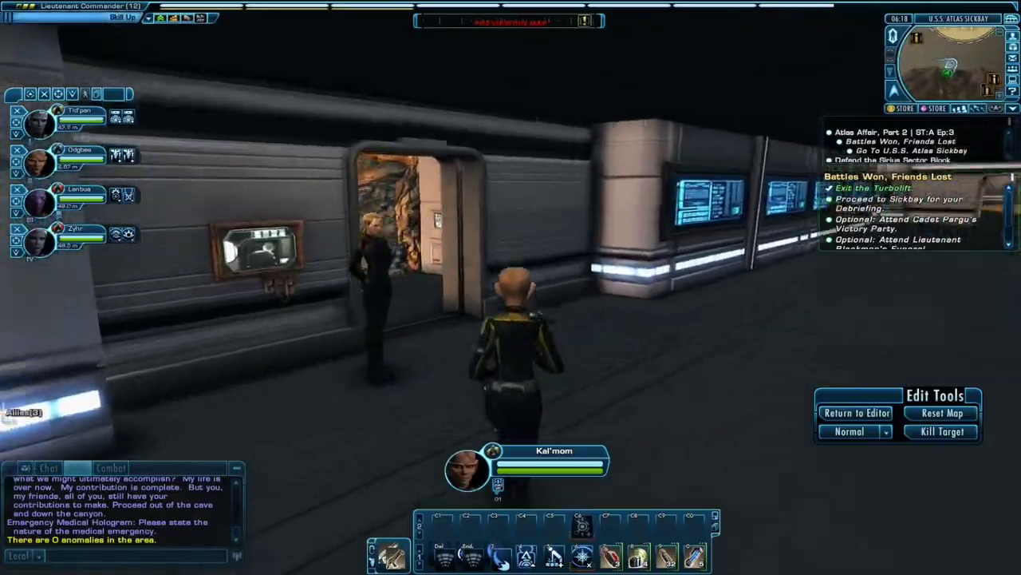
key(w)
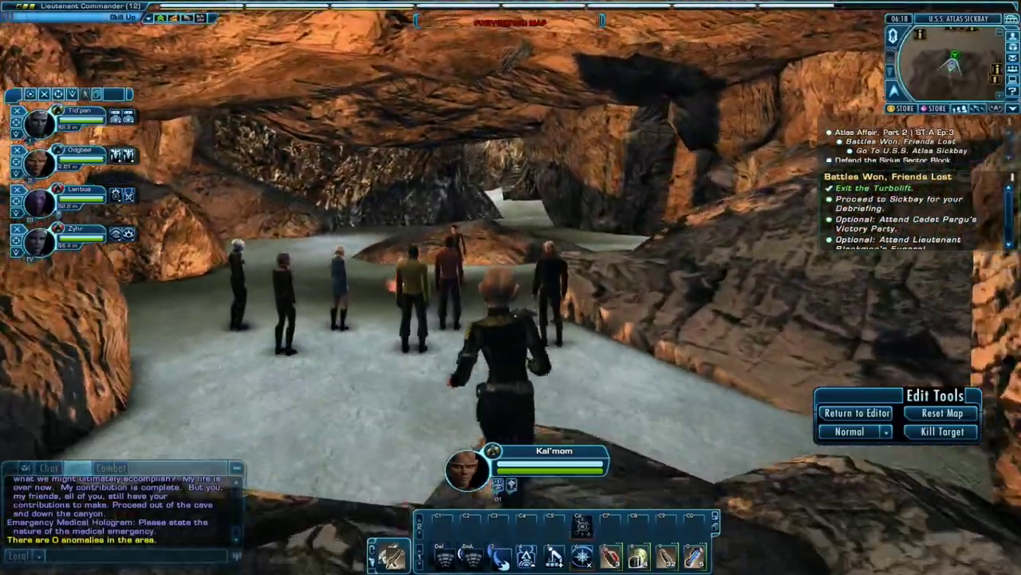
key(w)
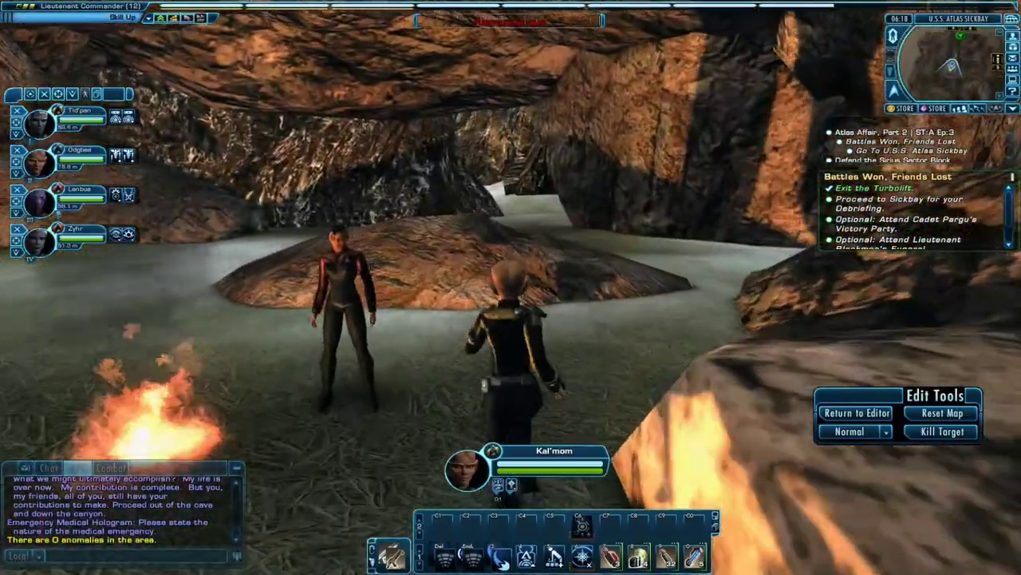
key(w)
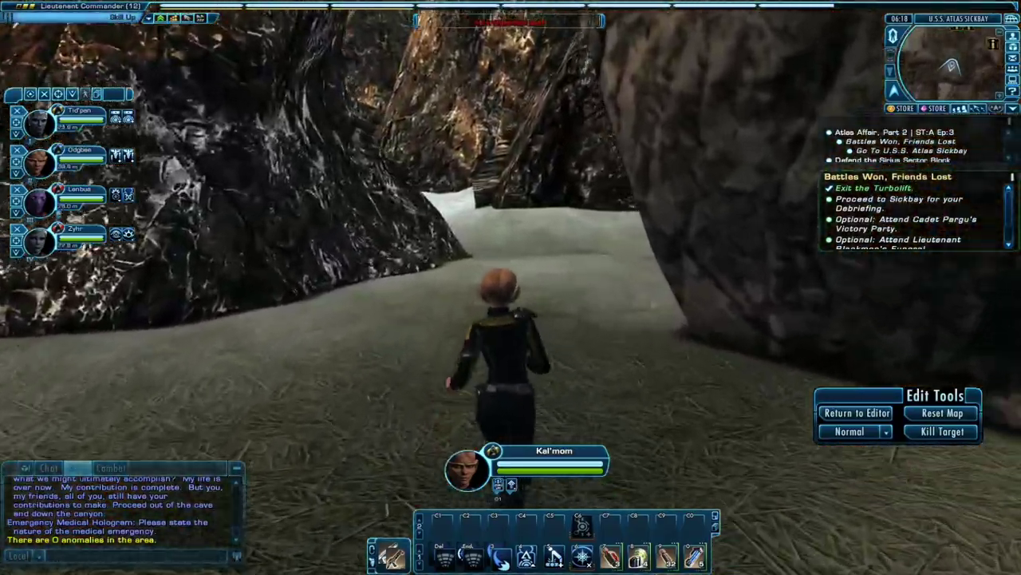
key(w)
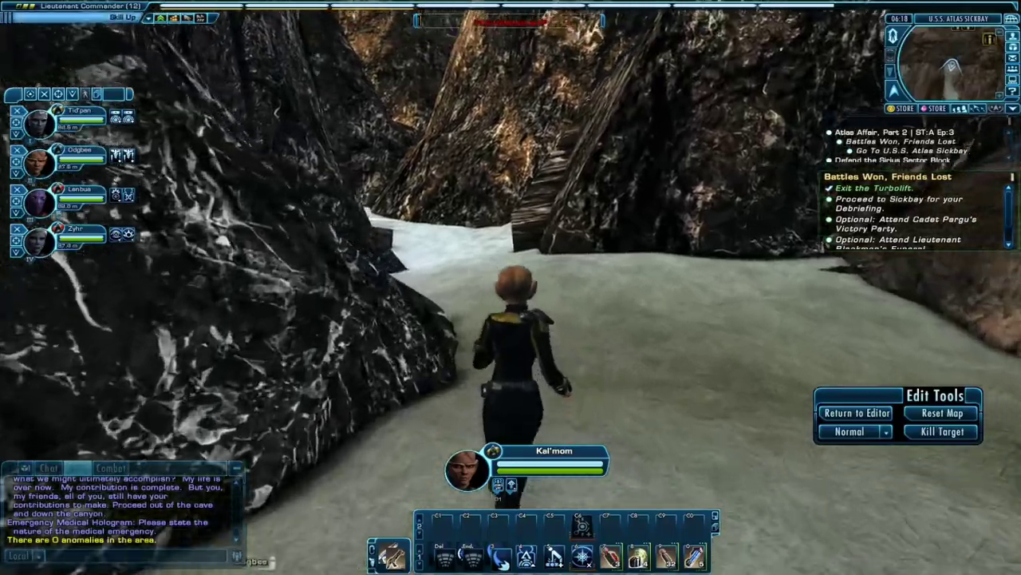
key(w)
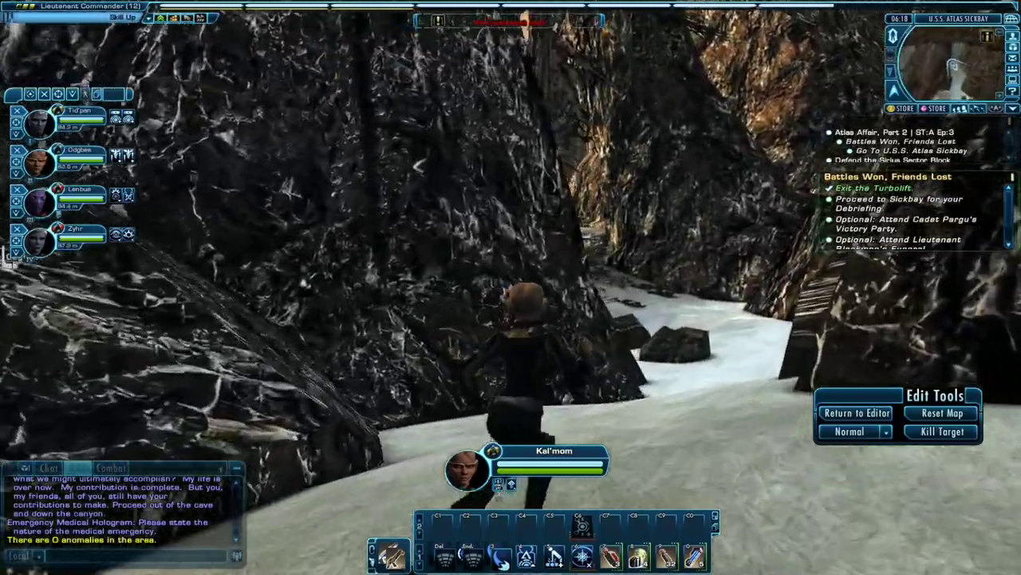
key(w)
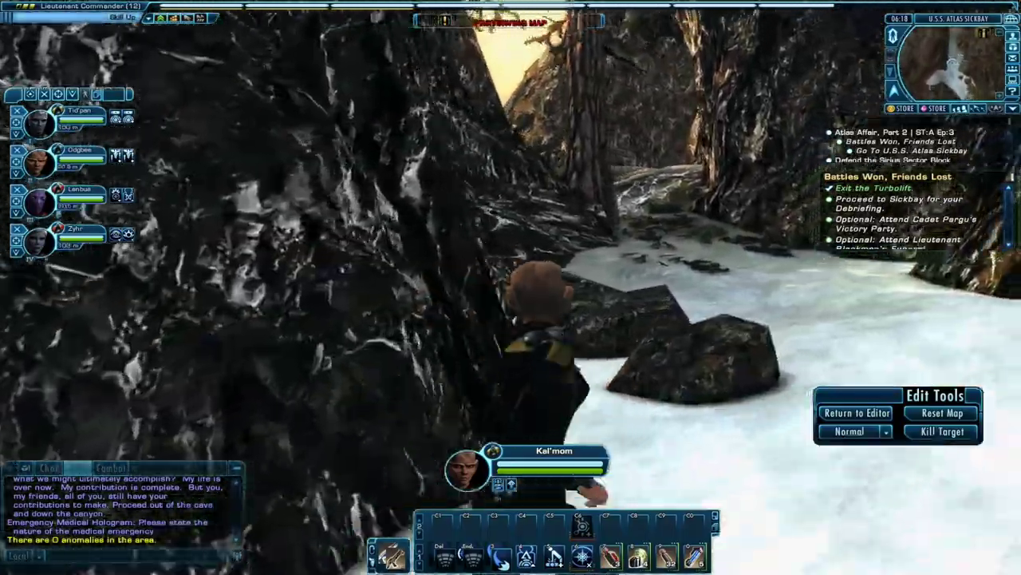
key(w)
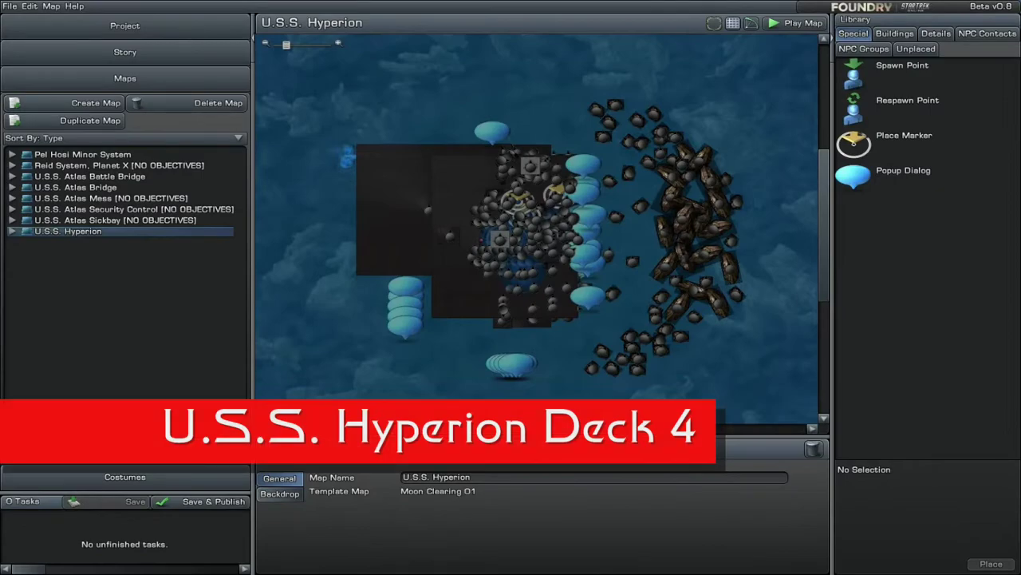
Play the U.S.S. Hyperion map and examine the asteroid field through the lounge's large windows.
click(796, 24)
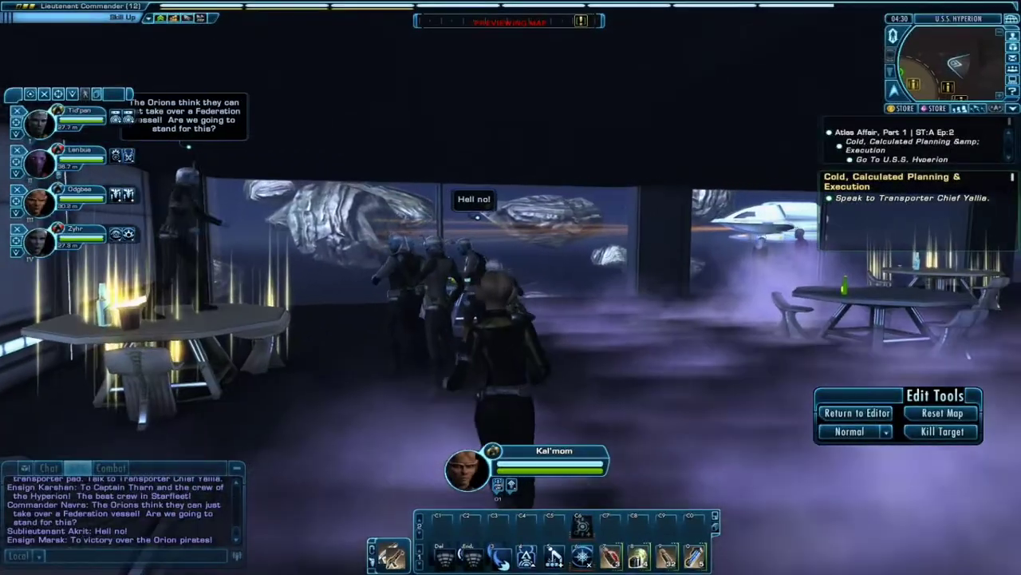
key(w)
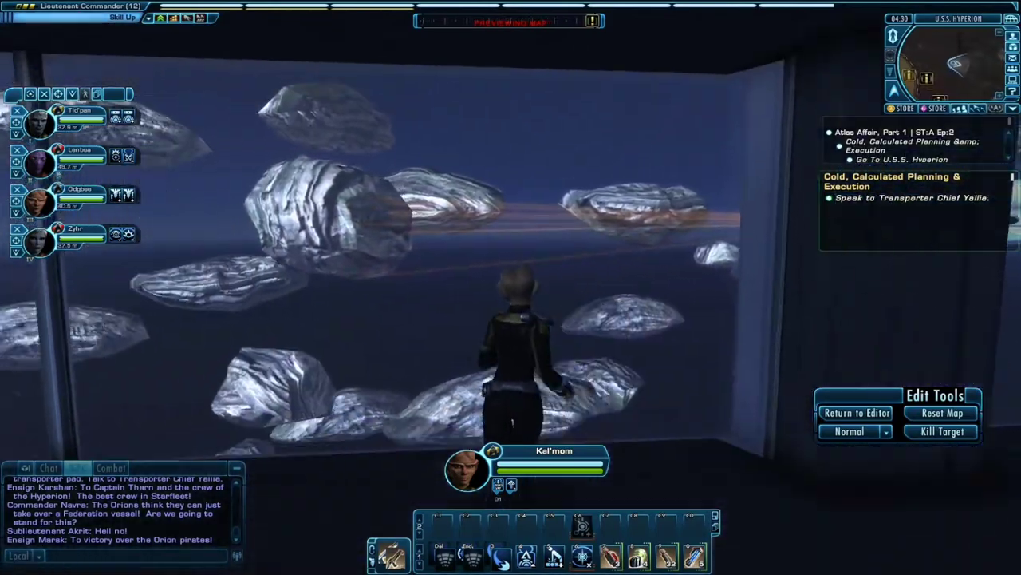
key(a)
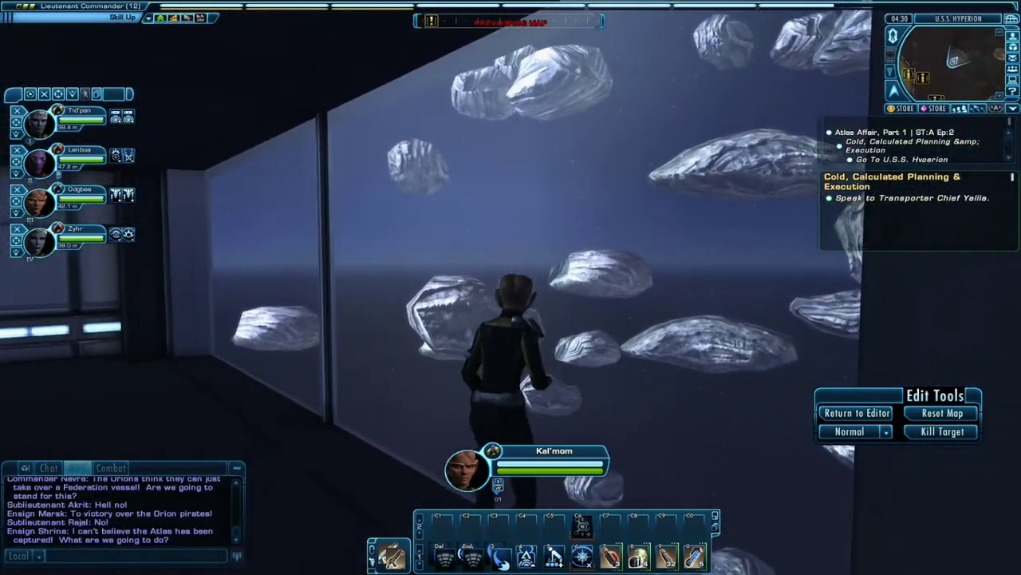
key(d)
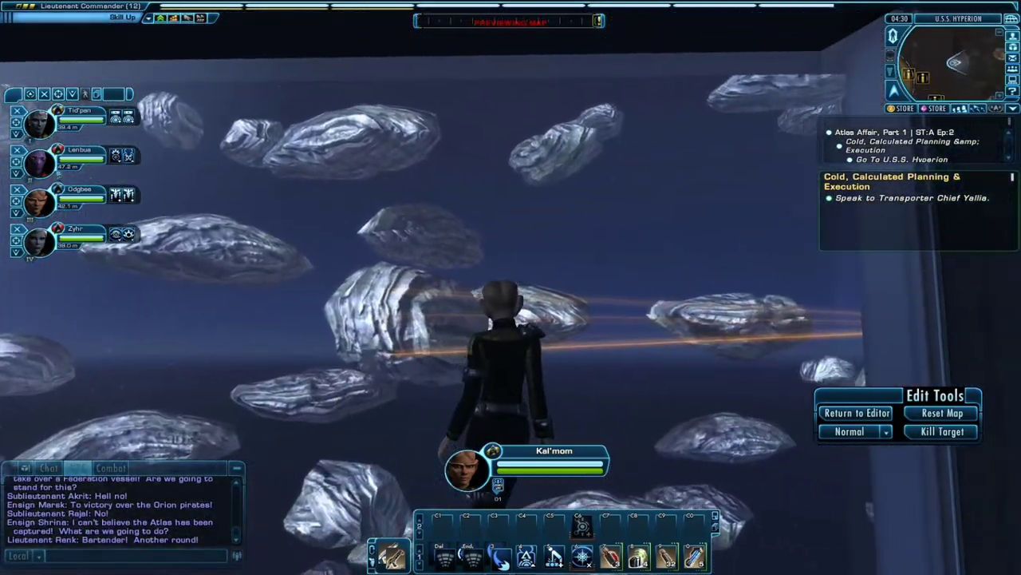
right_drag(511, 288, 460, 415)
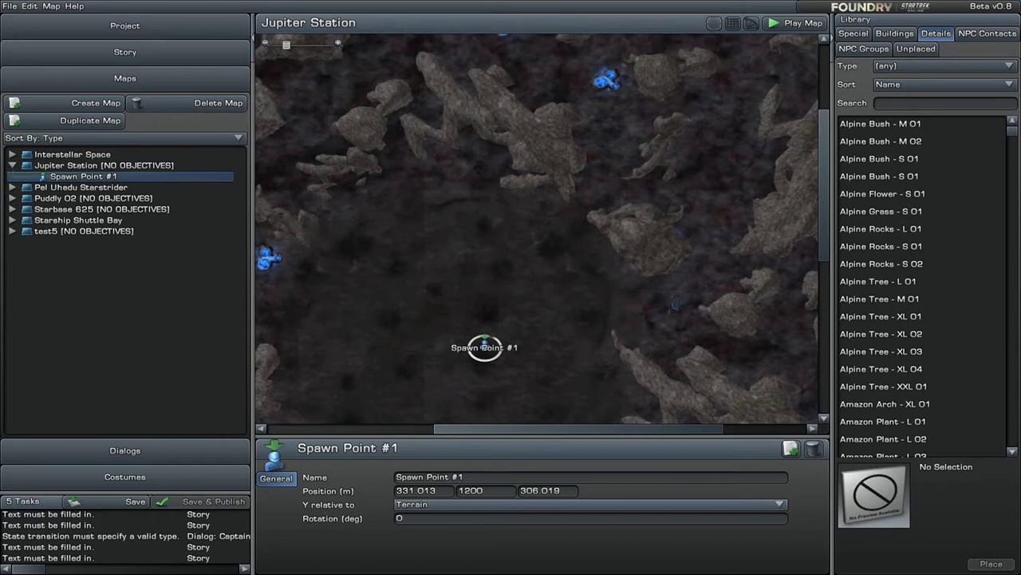
Try a Y position above 1200 m for Spawn Point #1, and restore it to 1200 m.
click(479, 490)
text(1343.18)
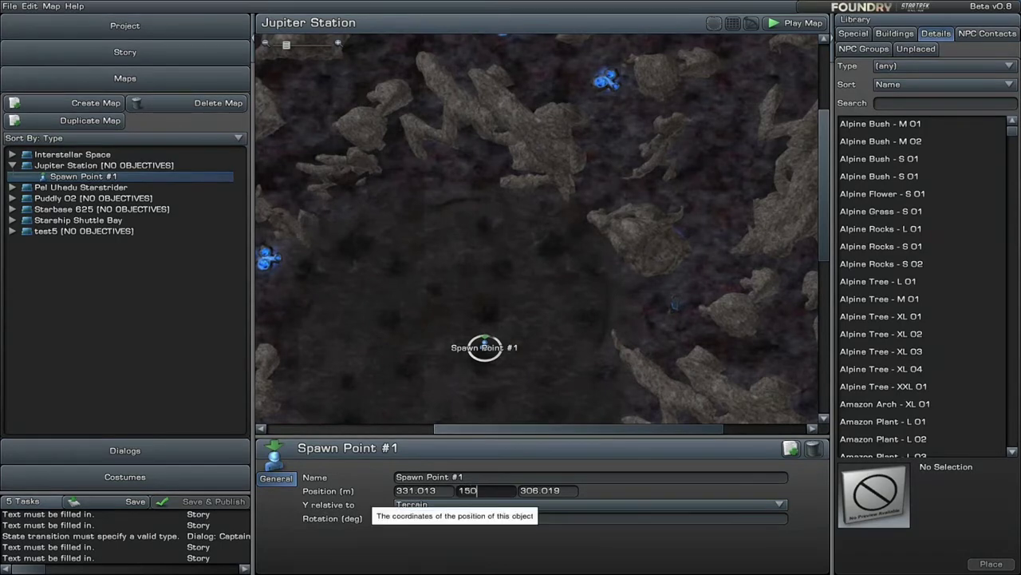
key(Return)
drag(500, 491, 453, 501)
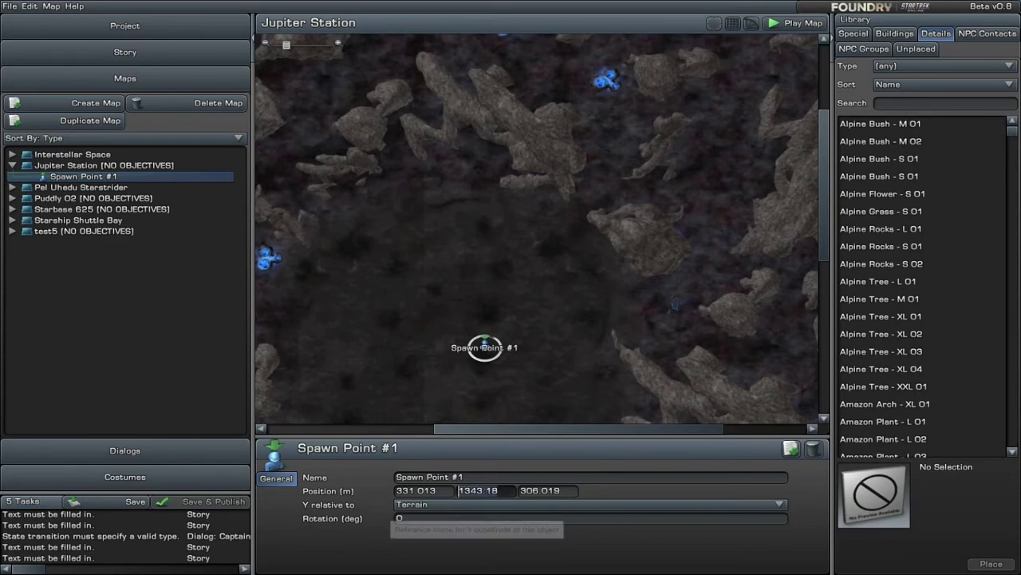
text(1200)
key(Return)
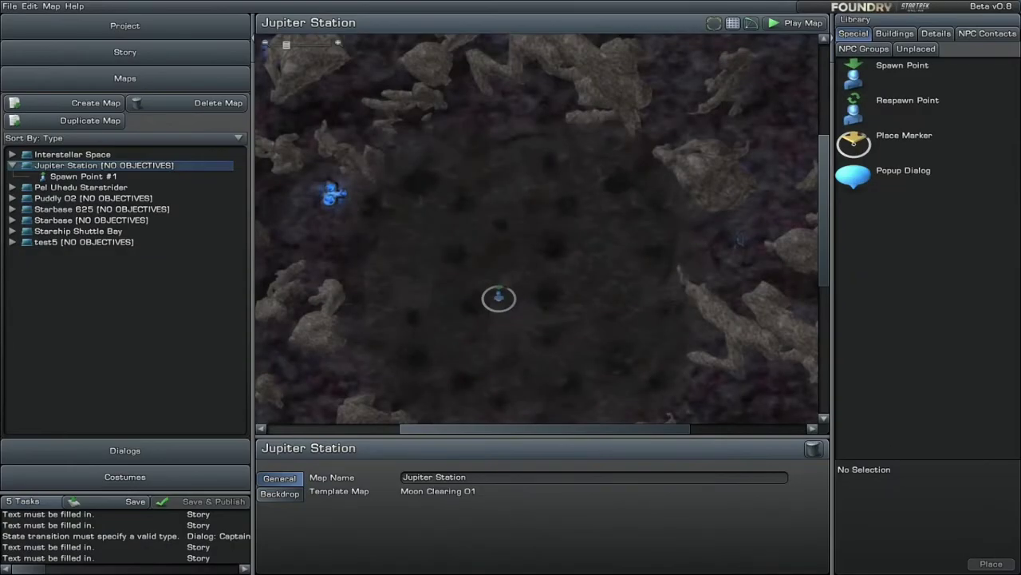
Disable the snapping options and place a Building Block Platform 500x500 03 on the Jupiter Station map.
click(715, 23)
click(733, 24)
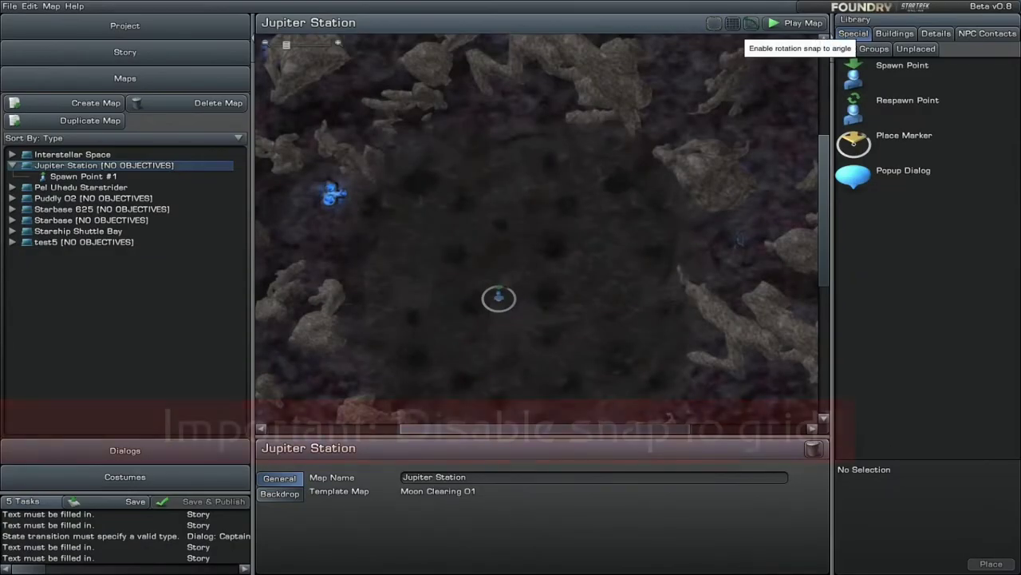
click(894, 34)
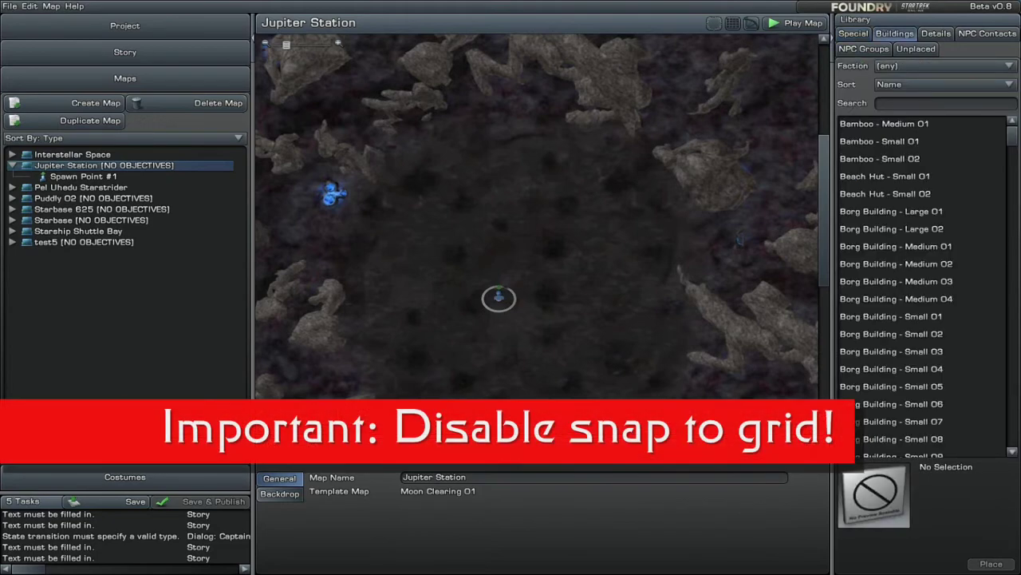
click(945, 103)
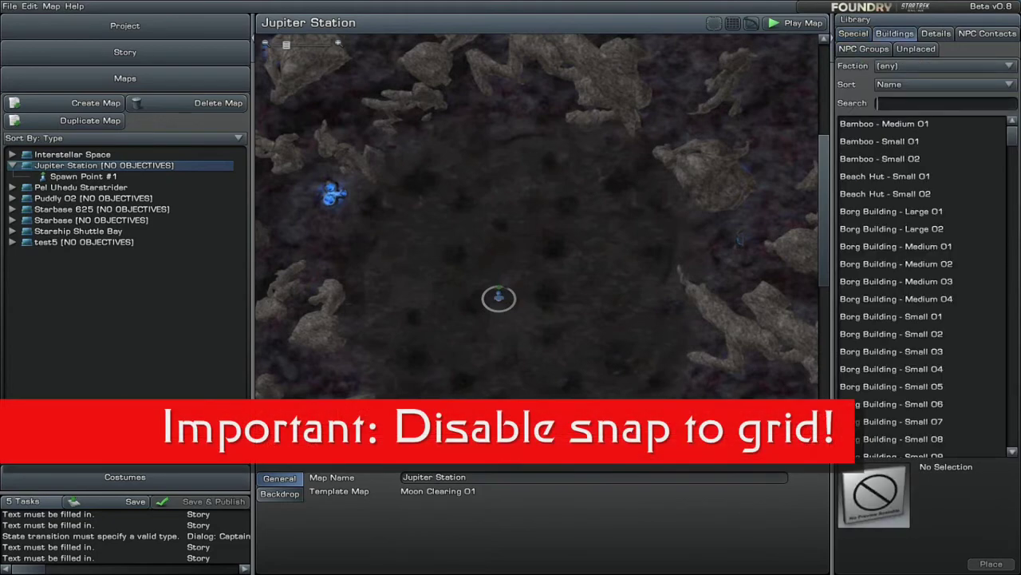
text(platform)
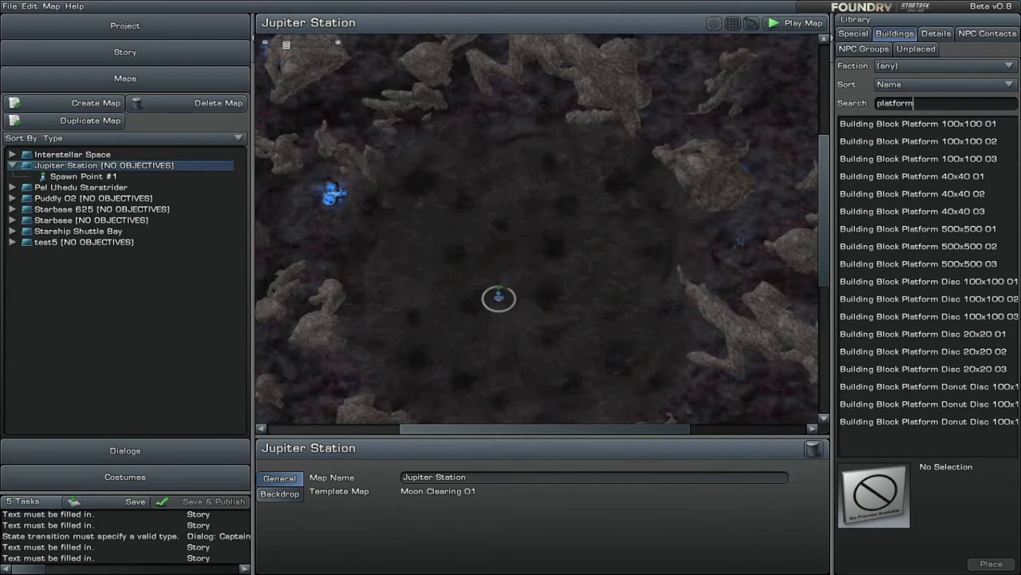
click(917, 263)
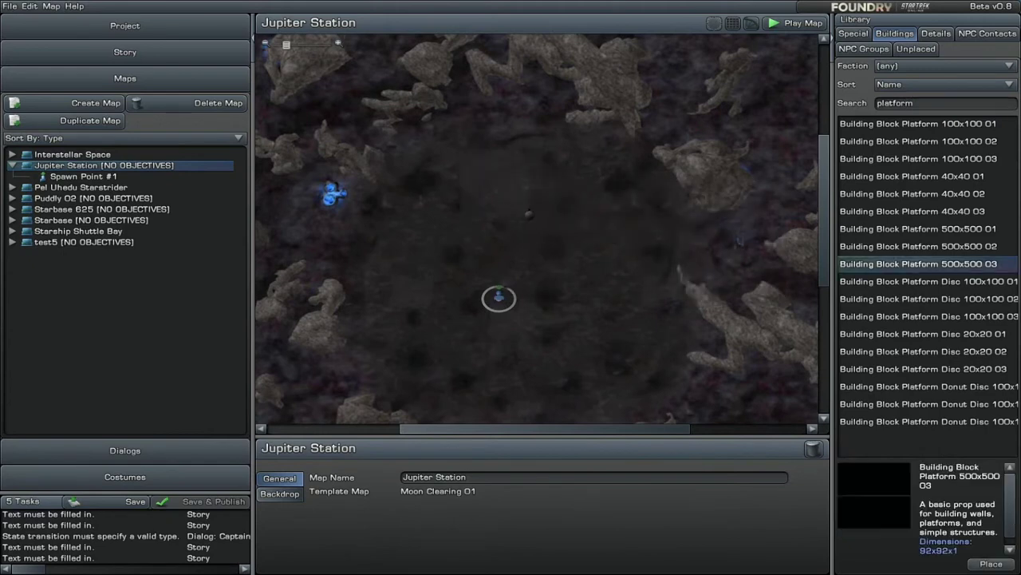
click(991, 563)
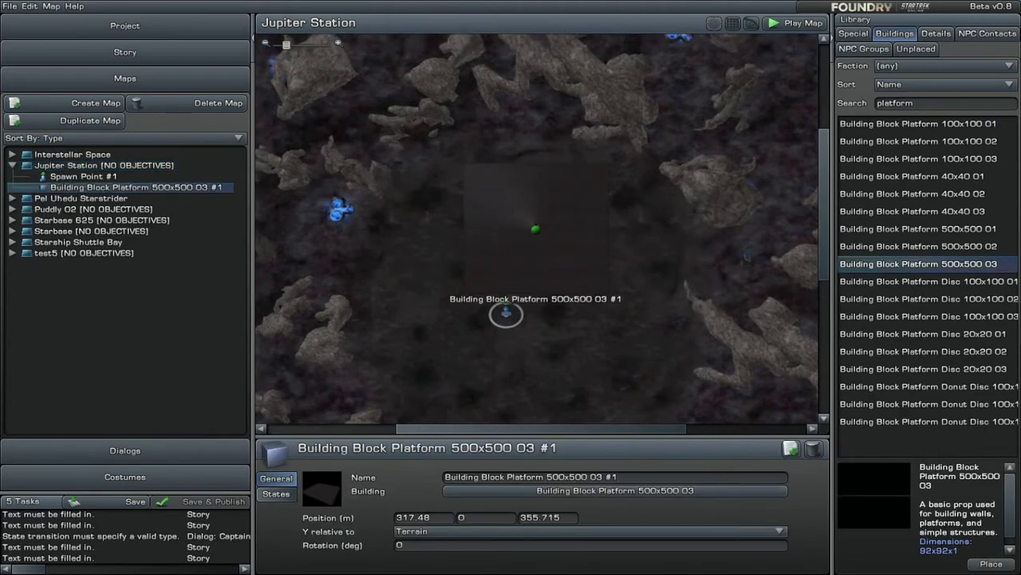
Set the platform's Y position to 1200 m and move it to about X 306, Z 360.
click(486, 517)
text(1200)
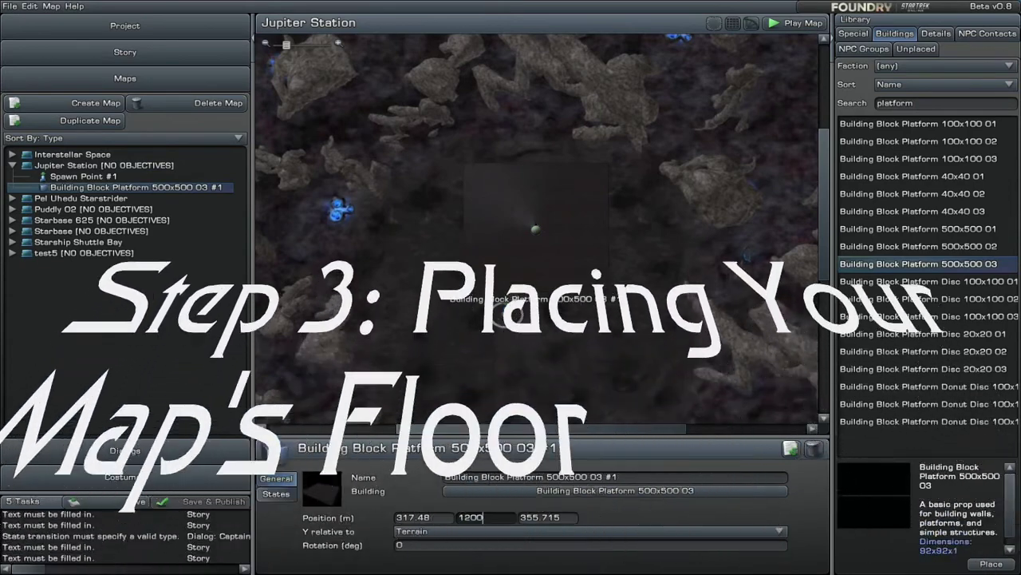
scroll(537, 228, up, 1)
right_drag(536, 229, 476, 203)
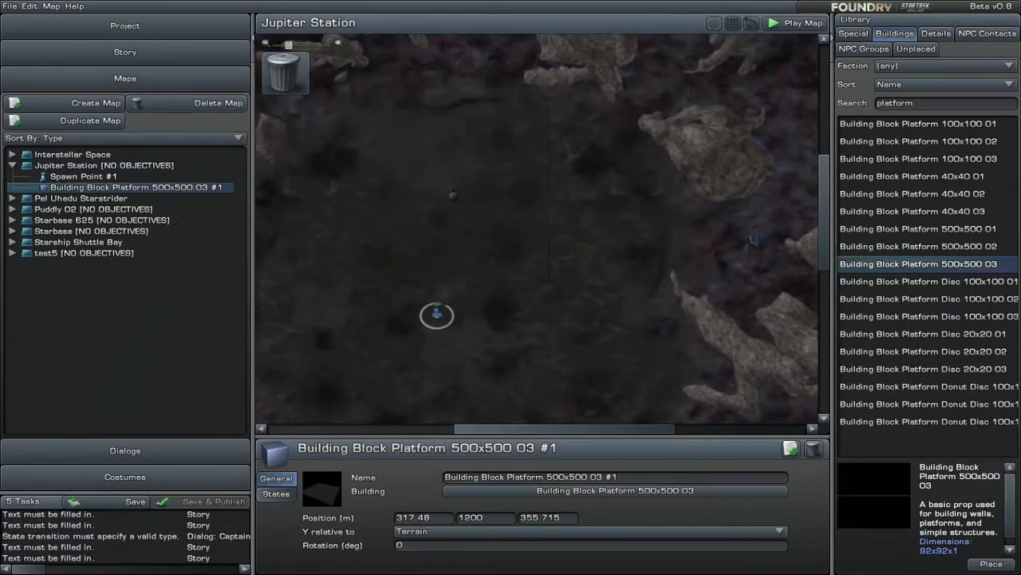
drag(476, 203, 453, 194)
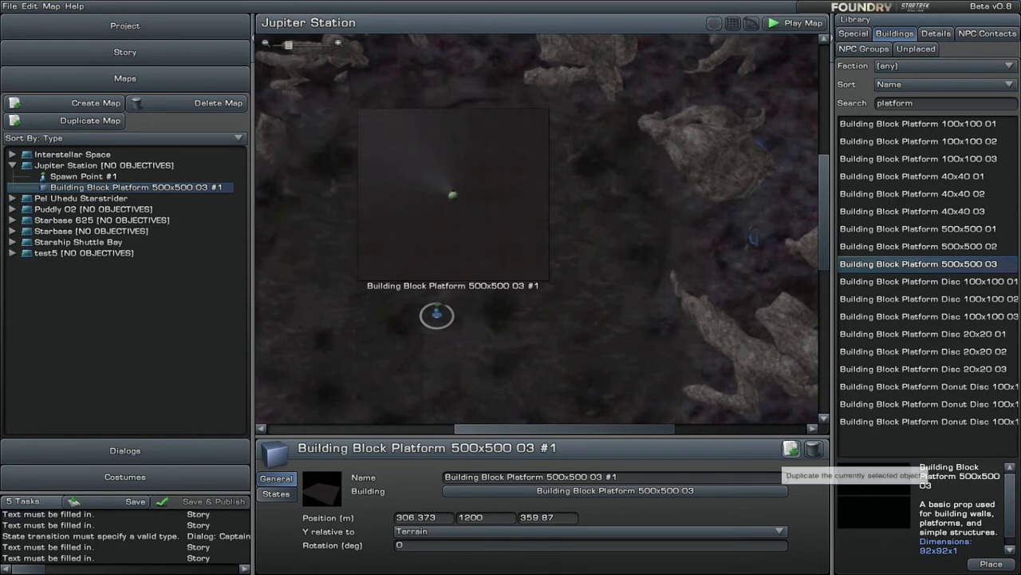
Duplicate the 500x500 platform and set the copy's rotation to 45 degrees.
click(790, 448)
drag(408, 545, 390, 545)
text(45)
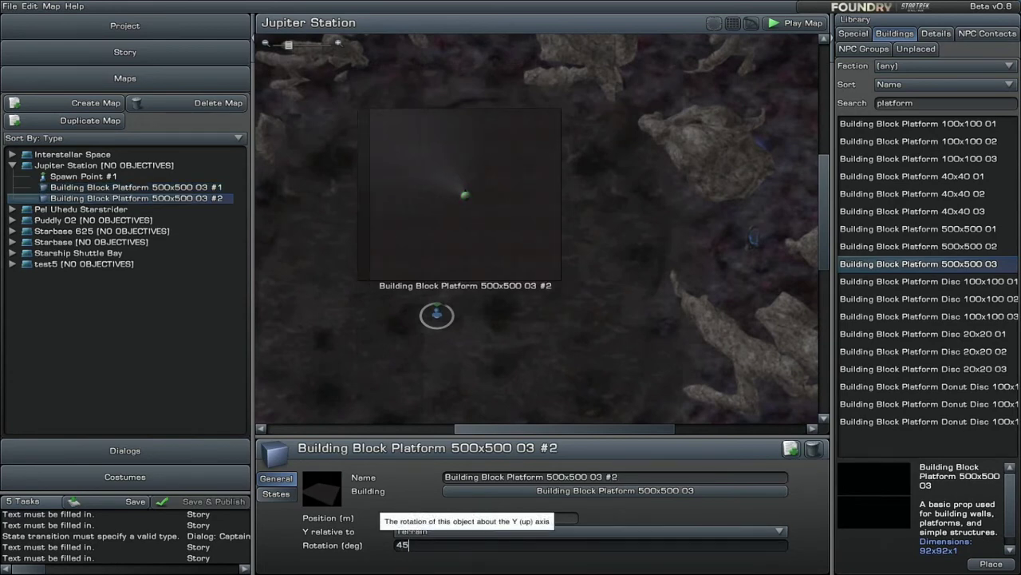
key(Return)
Move the rotated platform to about X 351.8, Z 341, with its upper corner at the first platform's upper-right corner.
scroll(537, 229, up, 4)
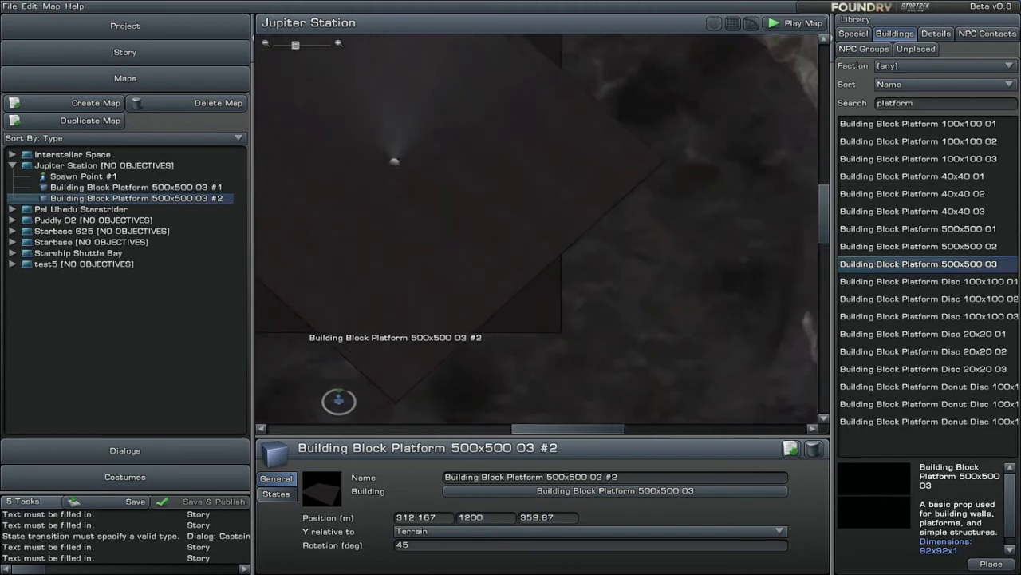
right_drag(537, 200, 603, 344)
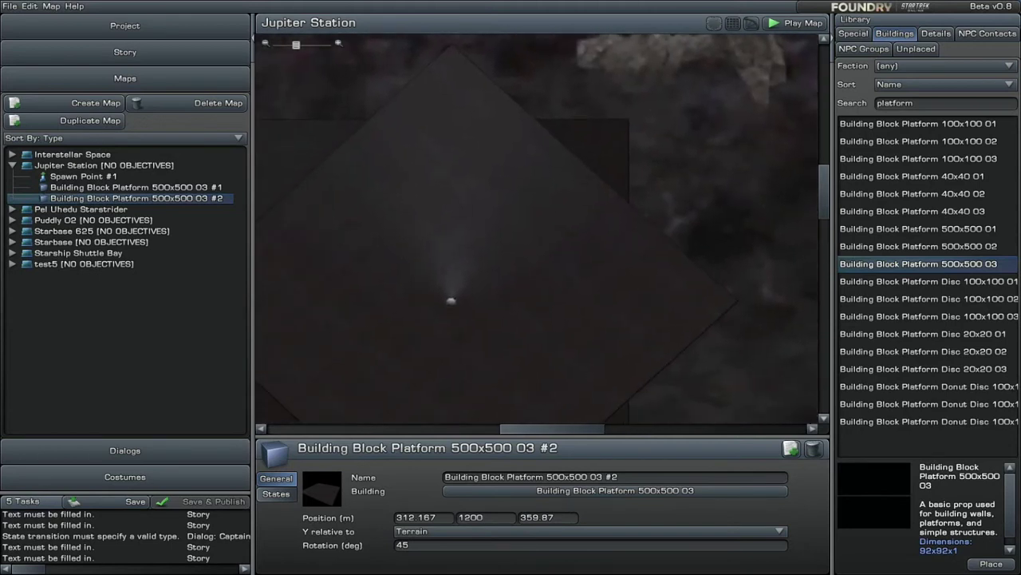
drag(451, 300, 627, 376)
scroll(627, 375, up, 3)
right_drag(627, 375, 473, 399)
scroll(537, 232, down, 1)
right_drag(537, 319, 538, 269)
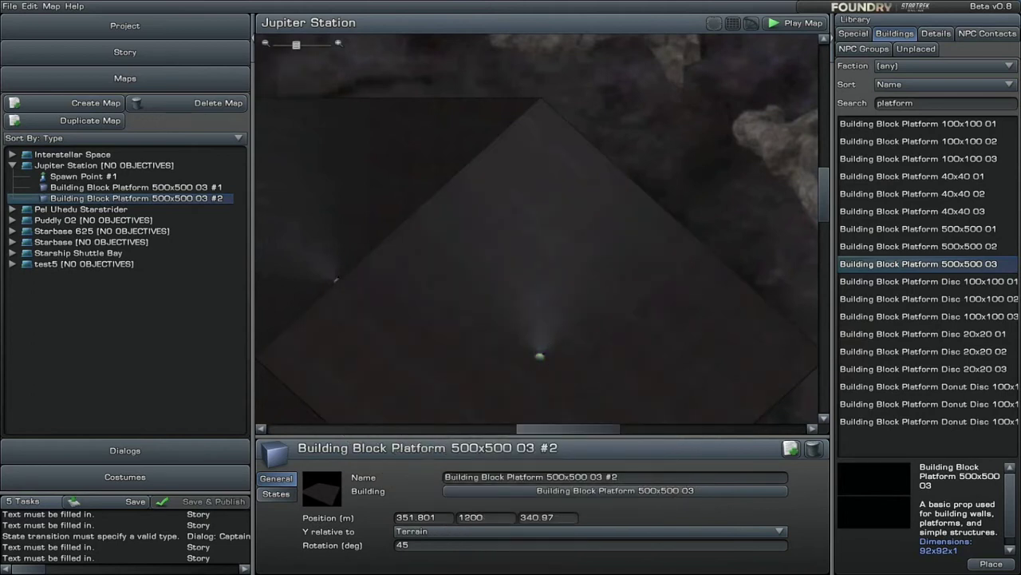
Fine-tune the rotated platform's corner alignment by nudging it to about X 352.0, Z 341.1.
click(104, 166)
scroll(539, 229, down, 1)
scroll(538, 229, up, 3)
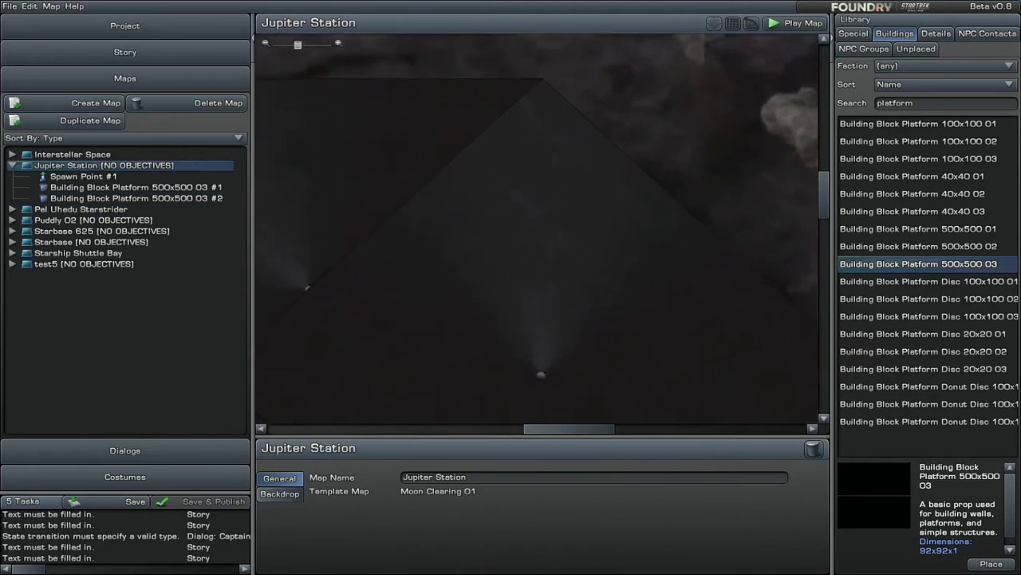
drag(541, 375, 541, 376)
scroll(541, 376, down, 3)
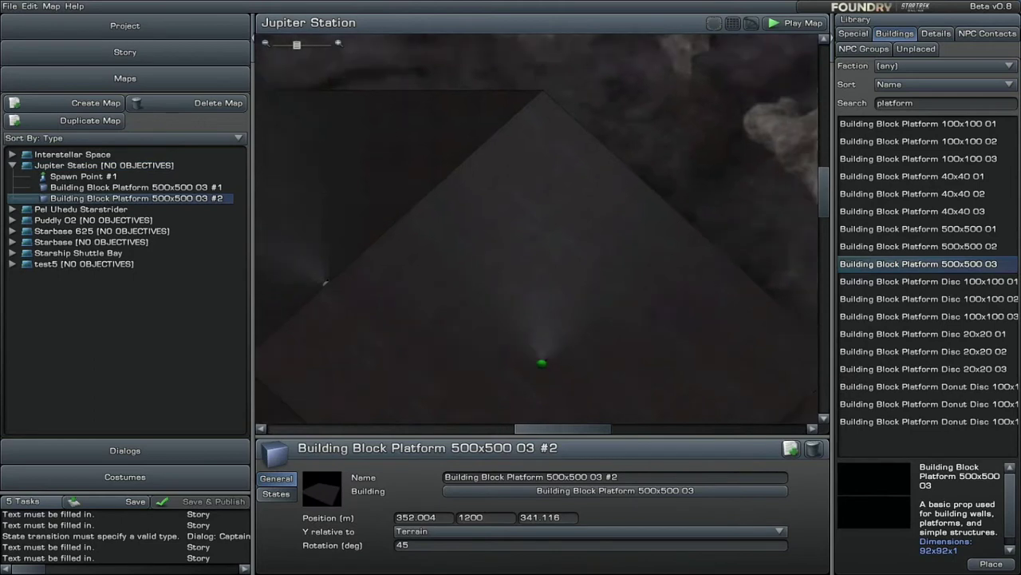
scroll(538, 229, up, 2)
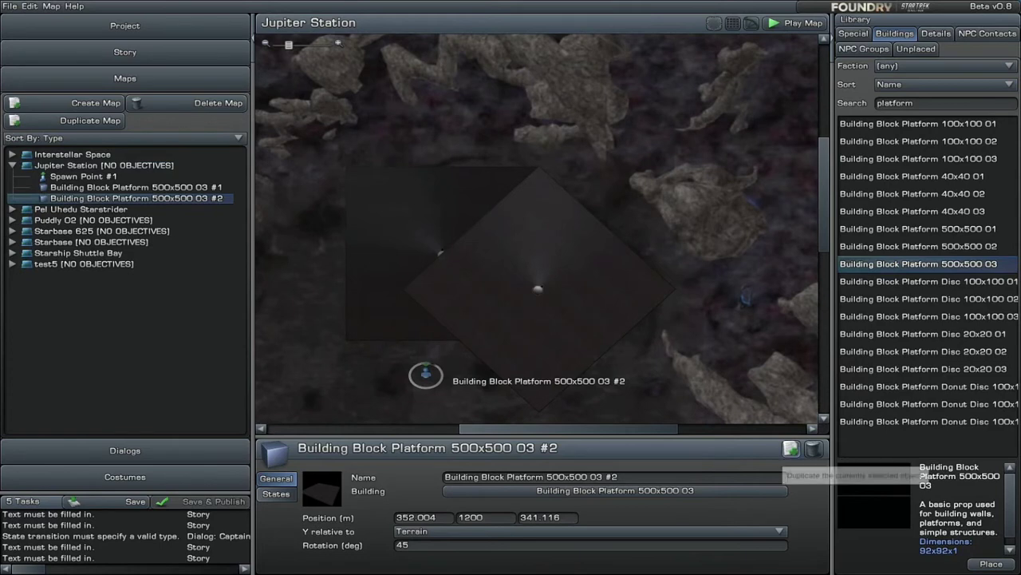
Duplicate the rotated platform and set the new copy's rotation to -45 degrees.
click(791, 449)
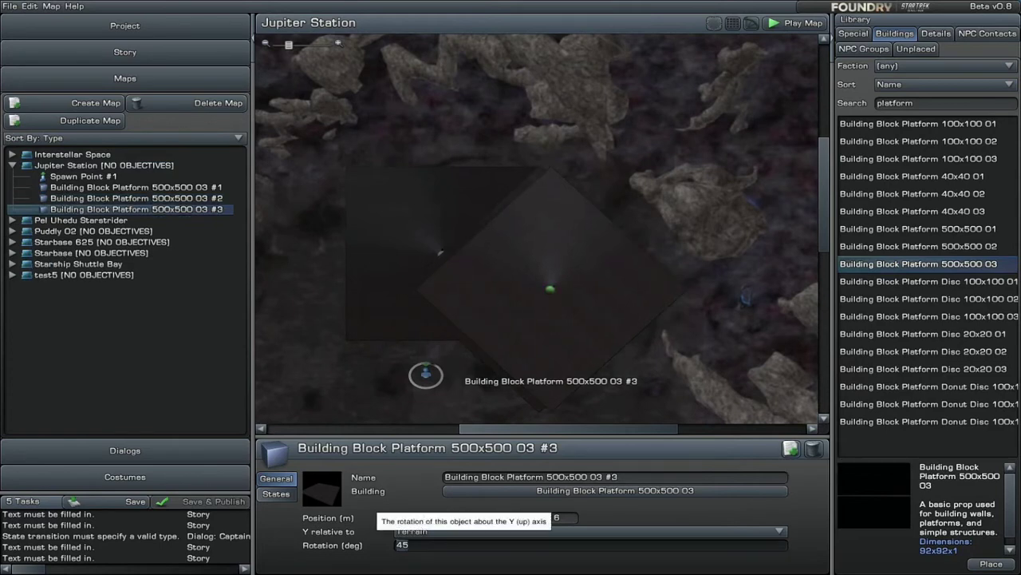
text(-)
key(Return)
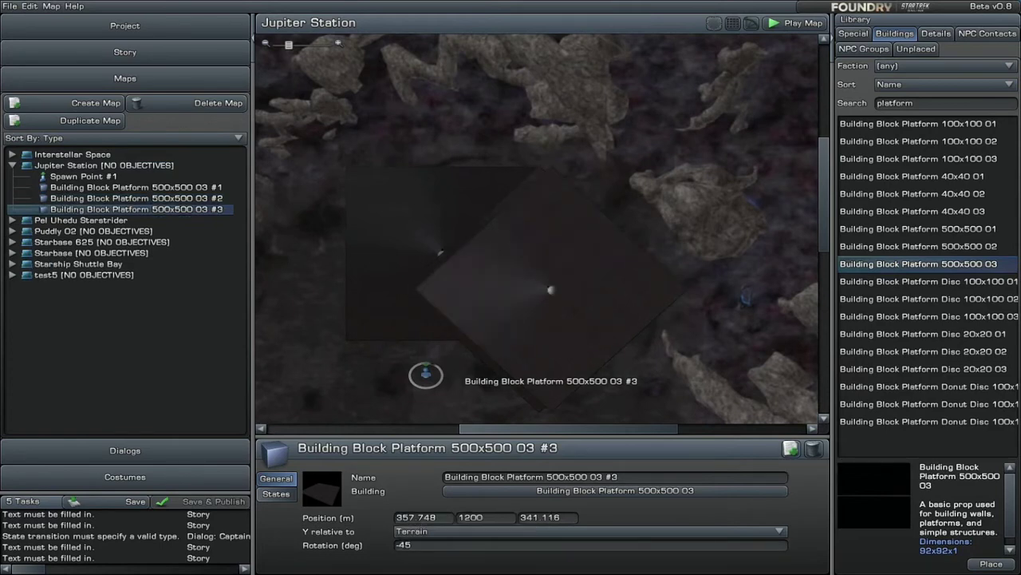
Move the -45-degree platform to about X 260.8, Z 341.0, with its upper corner at the first platform's upper-left corner.
drag(550, 288, 359, 334)
scroll(428, 291, up, 2)
scroll(423, 291, up, 3)
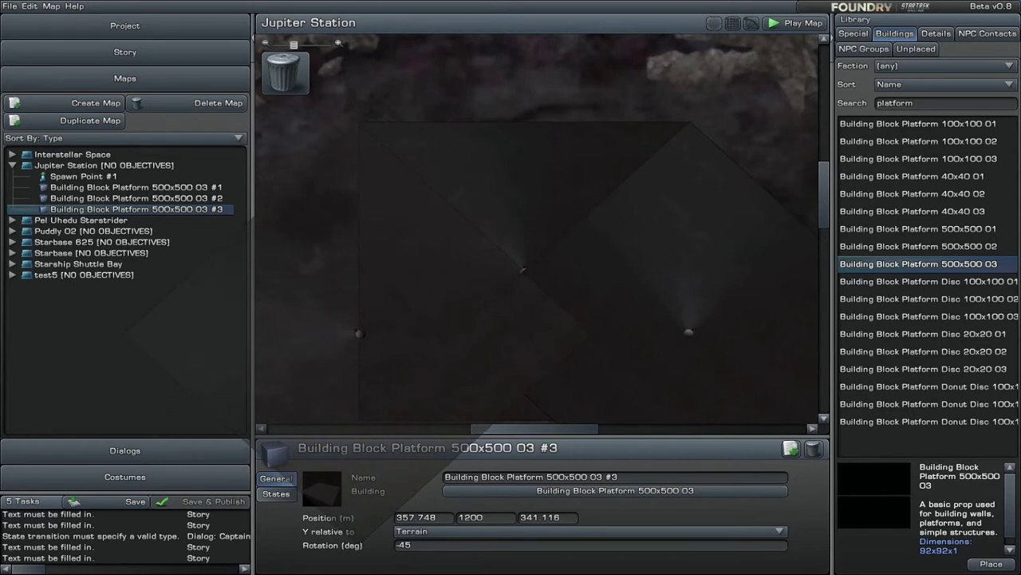
drag(359, 333, 359, 333)
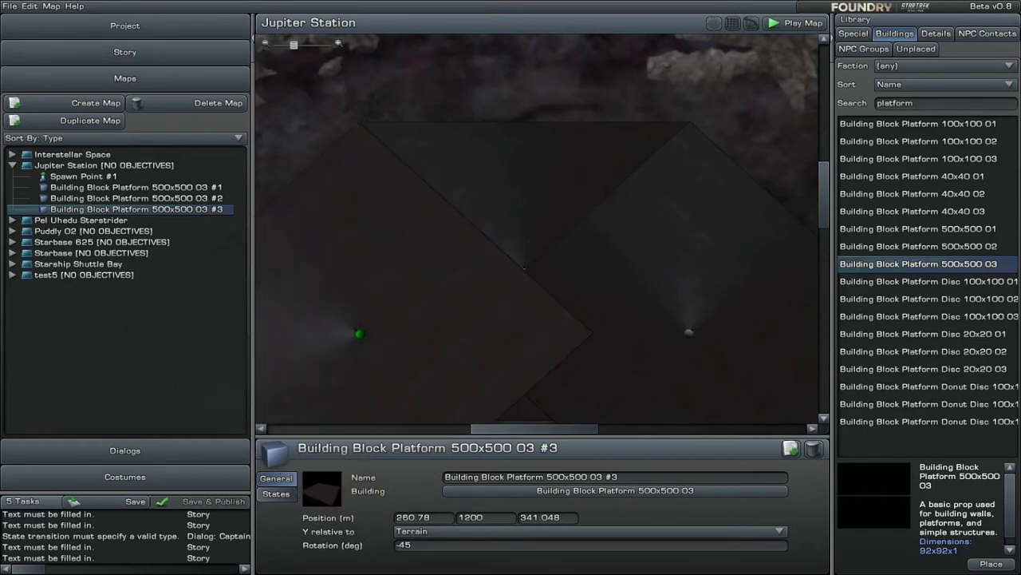
Duplicate the unrotated first platform twice and set the second copy's rotation to 90 degrees.
scroll(358, 333, down, 3)
right_drag(358, 333, 352, 282)
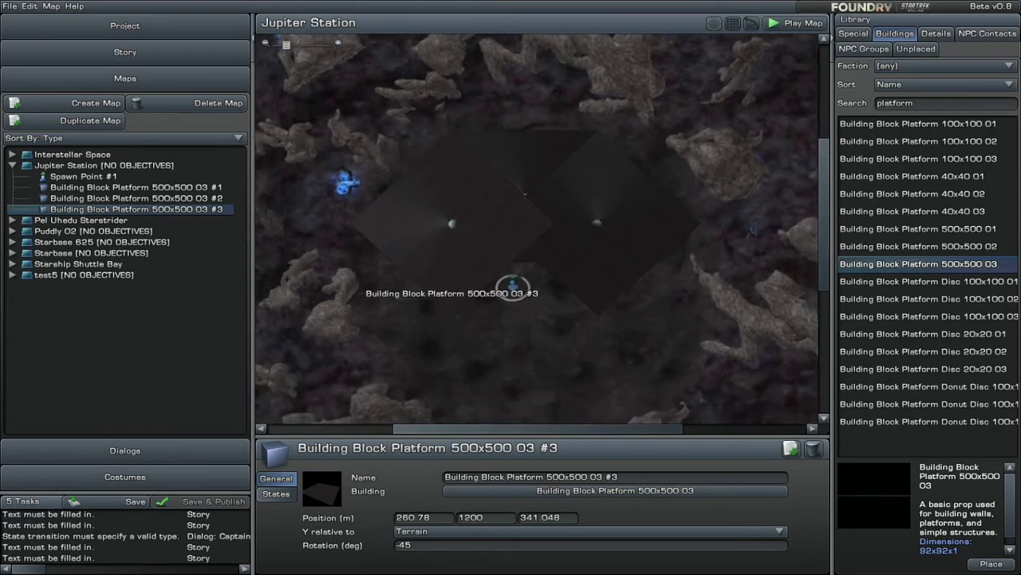
click(513, 283)
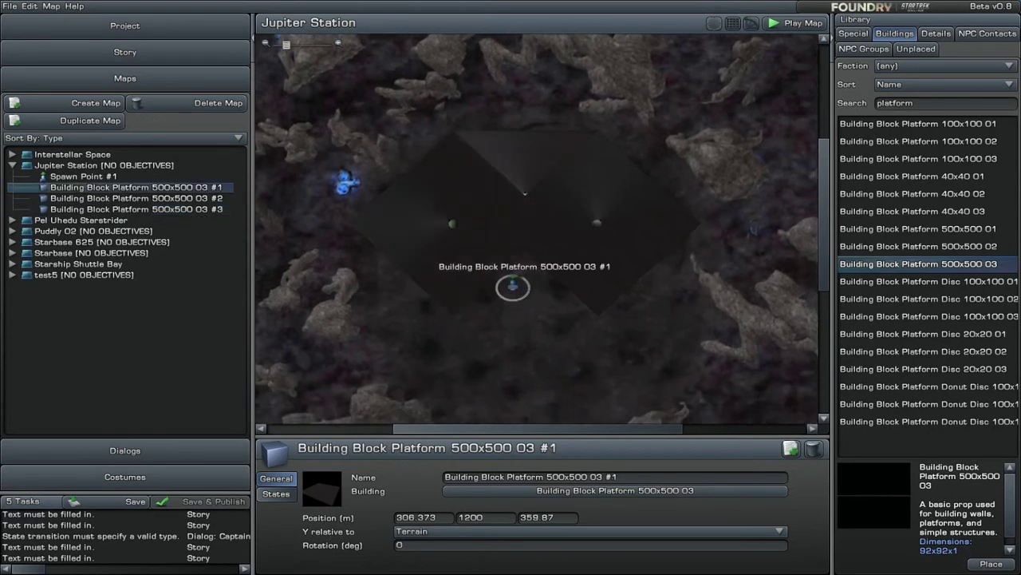
click(791, 449)
click(791, 448)
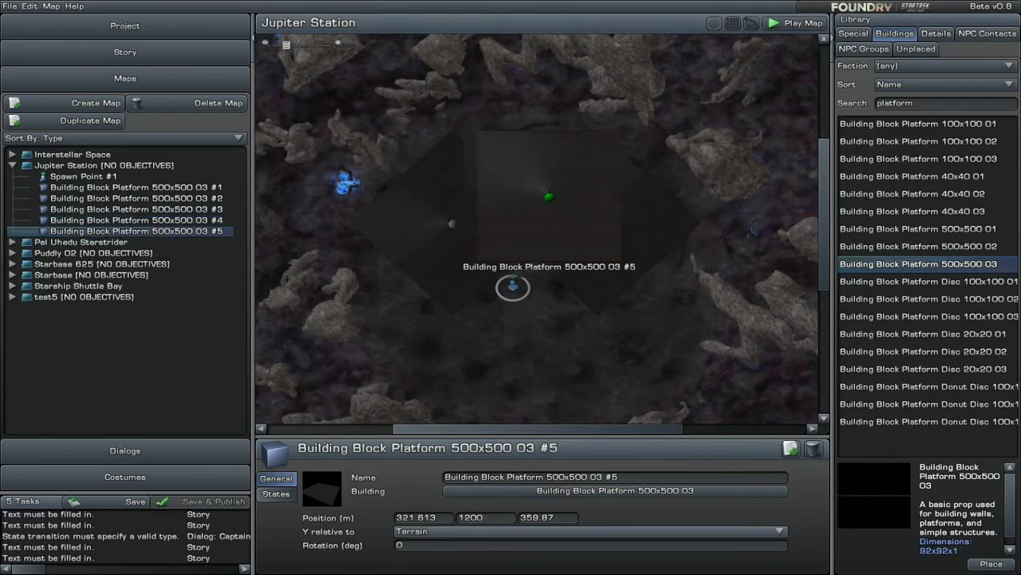
click(415, 545)
text(90)
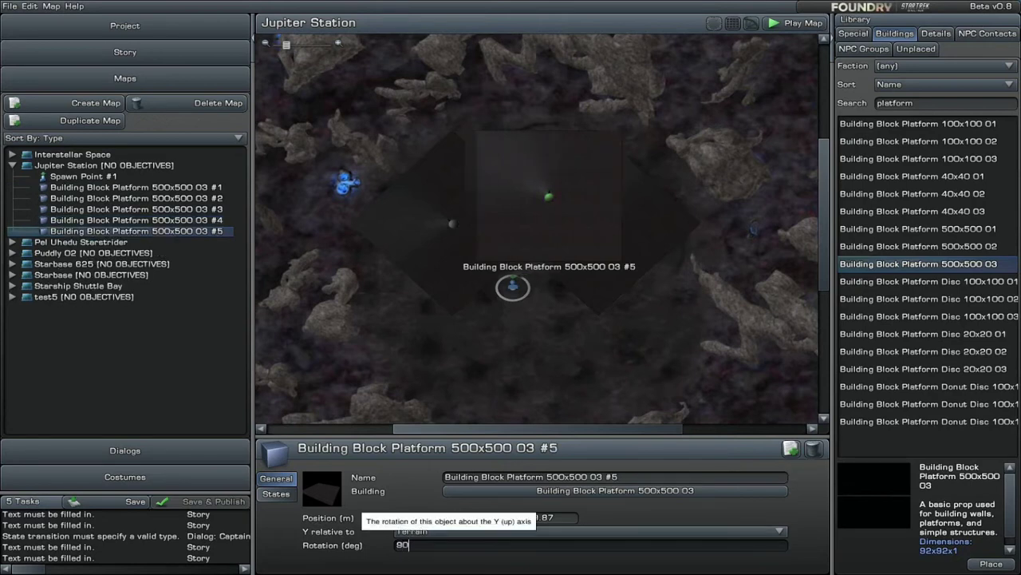
key(Return)
scroll(538, 238, up, 1)
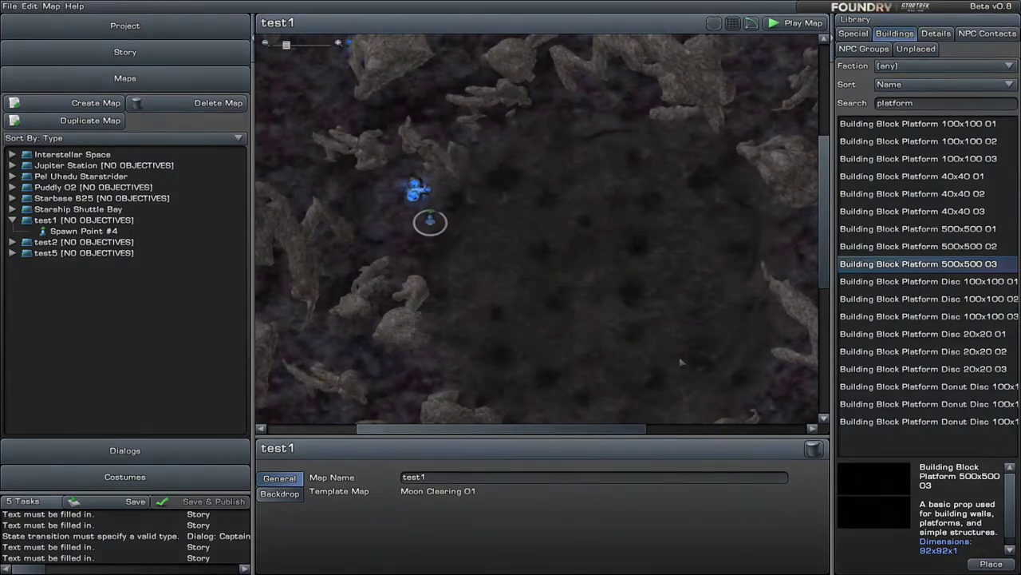
Place a Building Block Platform 500x500 03 beside the test1 spawn point and set its Y position to 1200 relative to Zero Altitude.
mouse_move(890, 264)
mouse_down()
mouse_move(469, 220)
mouse_move(512, 225)
mouse_up()
click(408, 532)
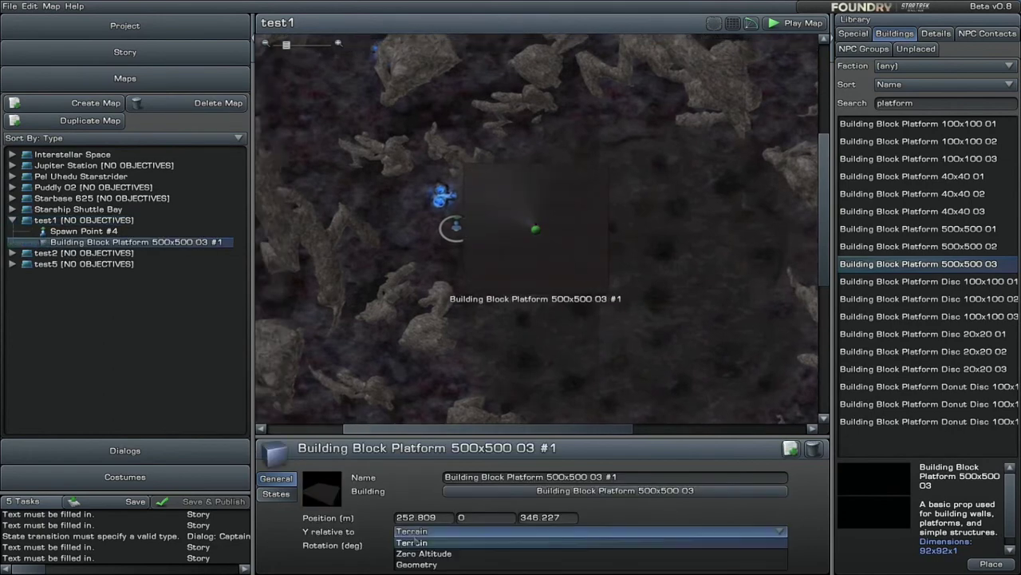
click(423, 549)
click(488, 517)
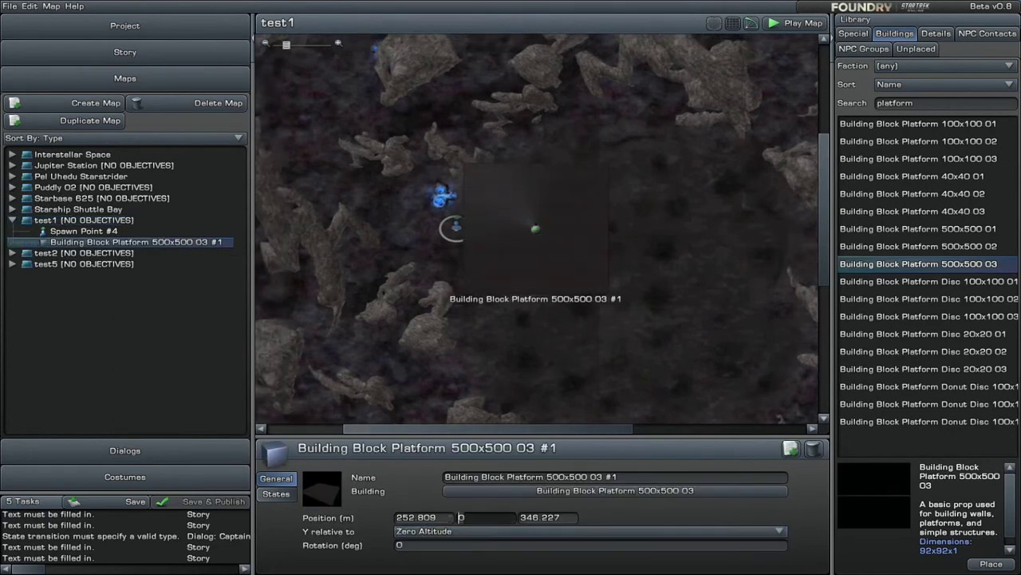
text(1200)
key(Return)
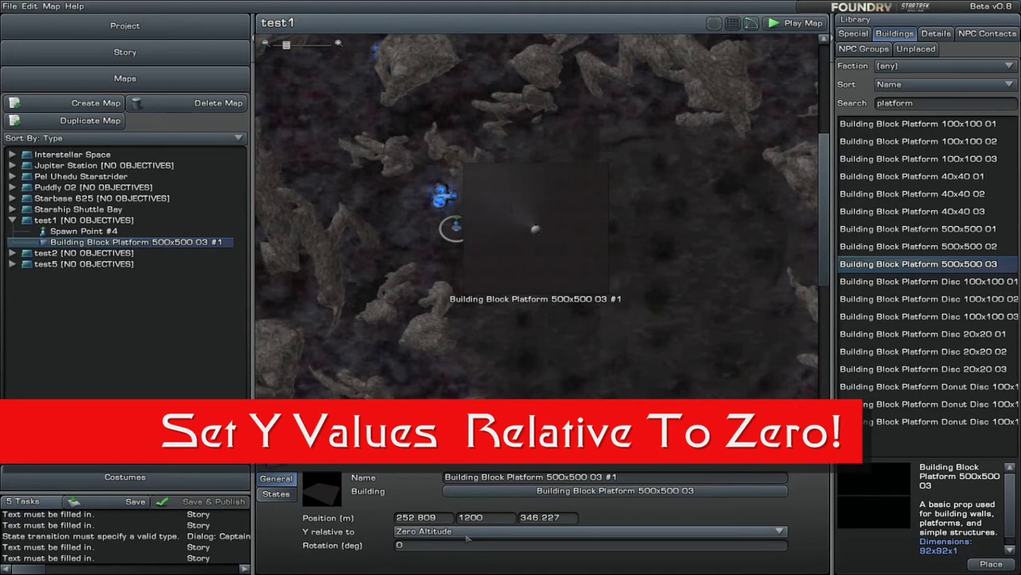
Move the platform on the test1 map to about X 261.5, Z 347.6, clear of the spawn point.
drag(686, 353, 604, 282)
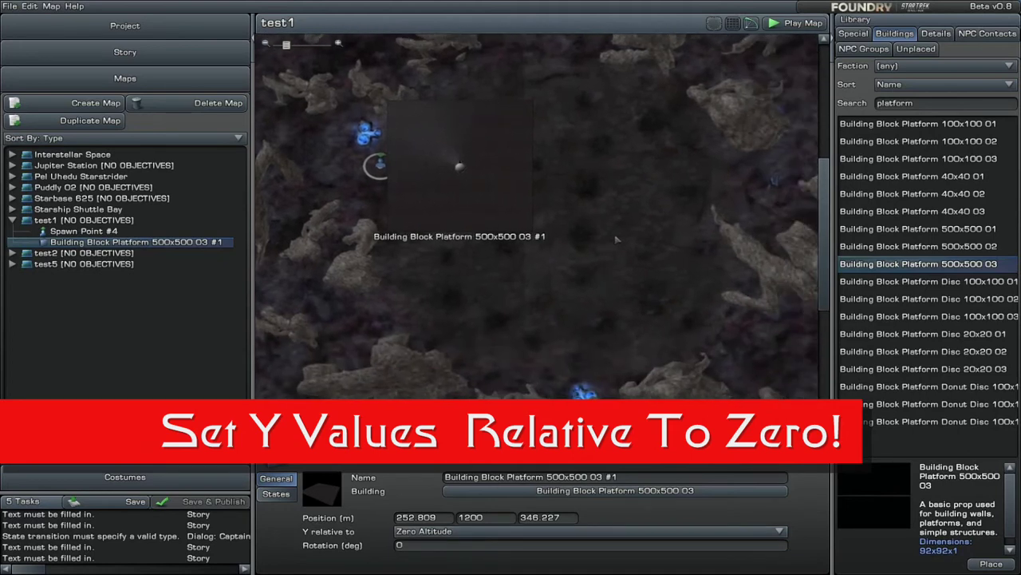
drag(616, 237, 618, 254)
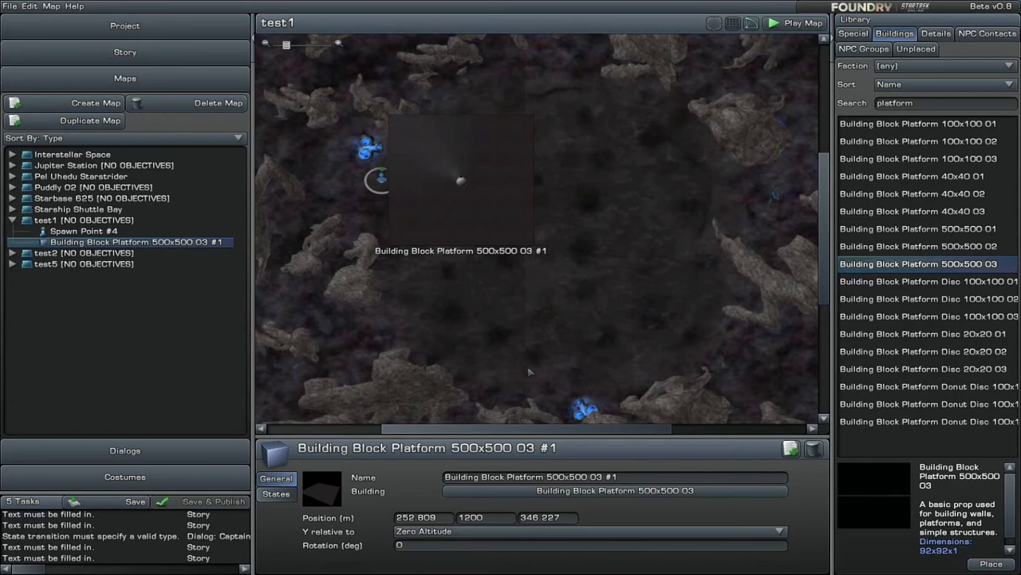
scroll(638, 267, down, 3)
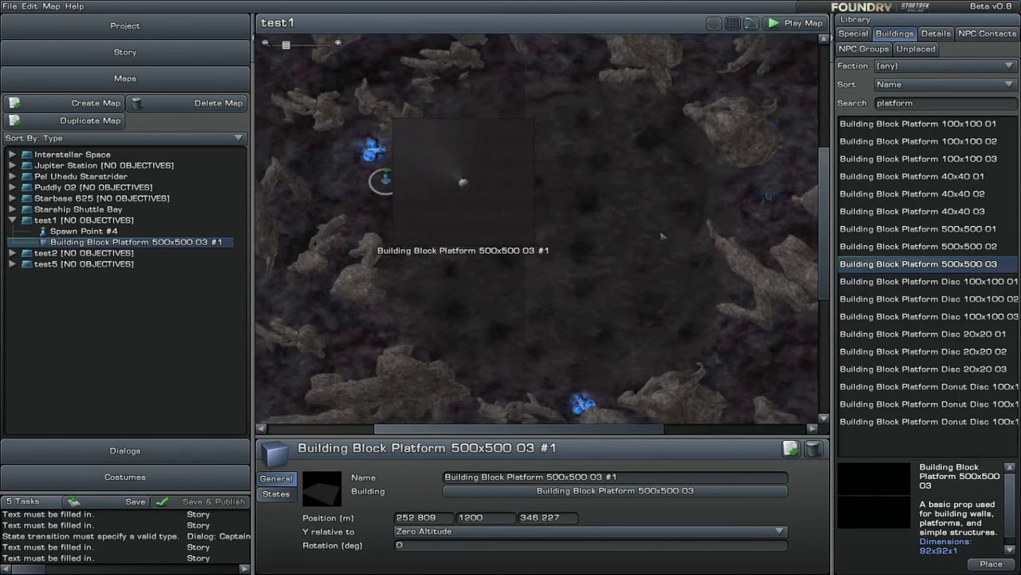
drag(641, 277, 640, 307)
scroll(640, 307, down, 1)
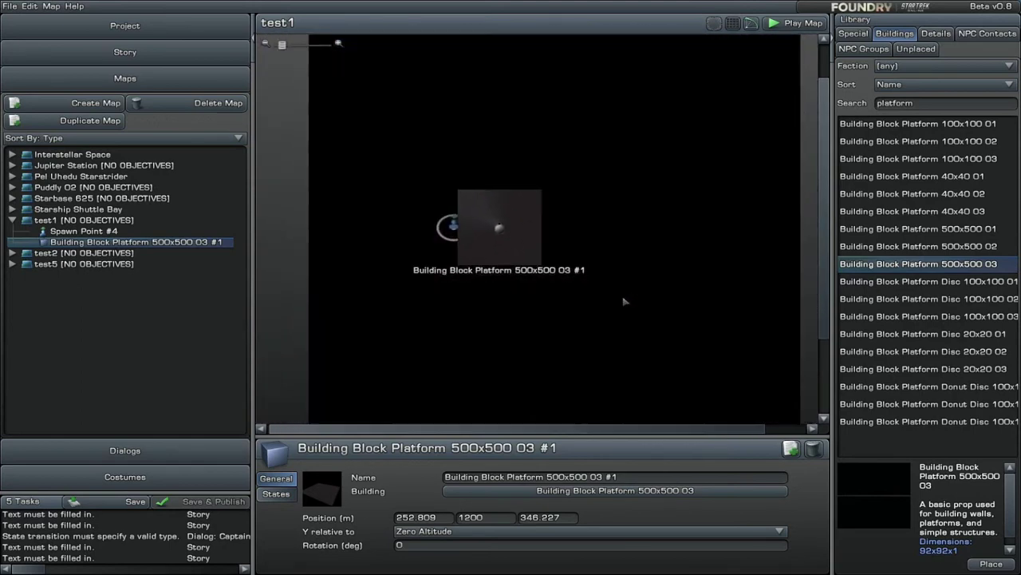
scroll(624, 301, down, 1)
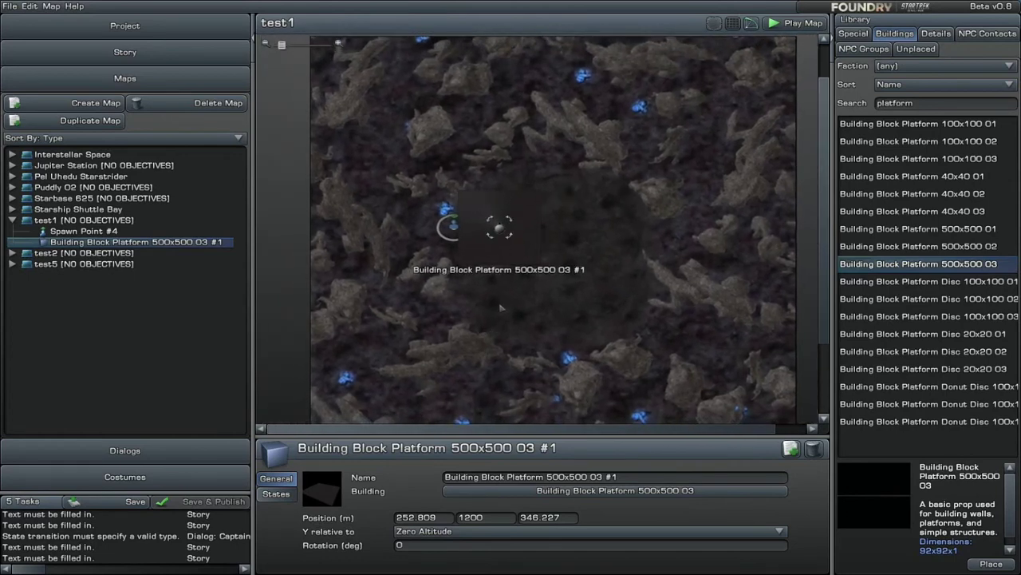
scroll(494, 349, up, 1)
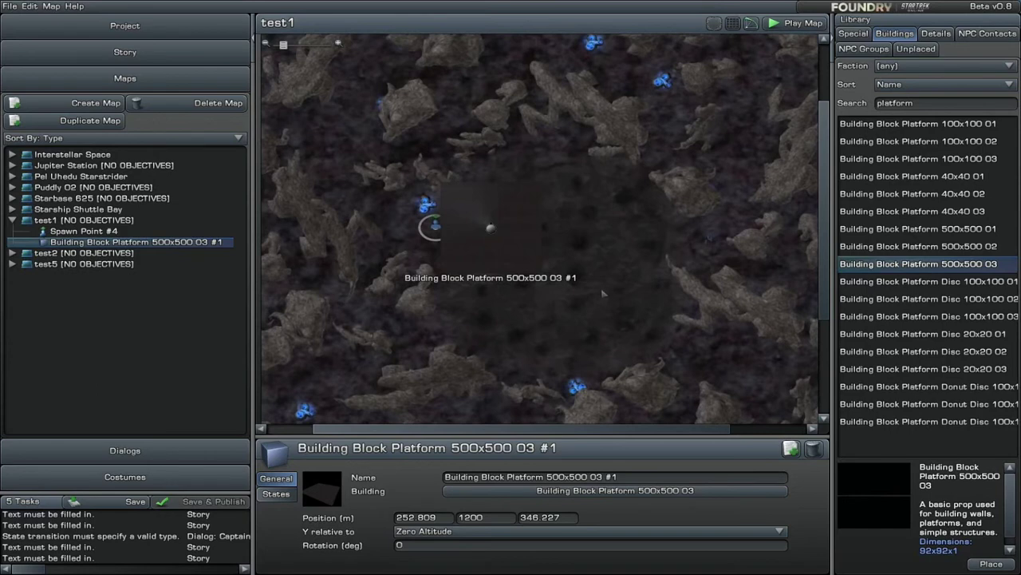
scroll(571, 329, up, 1)
scroll(572, 329, up, 2)
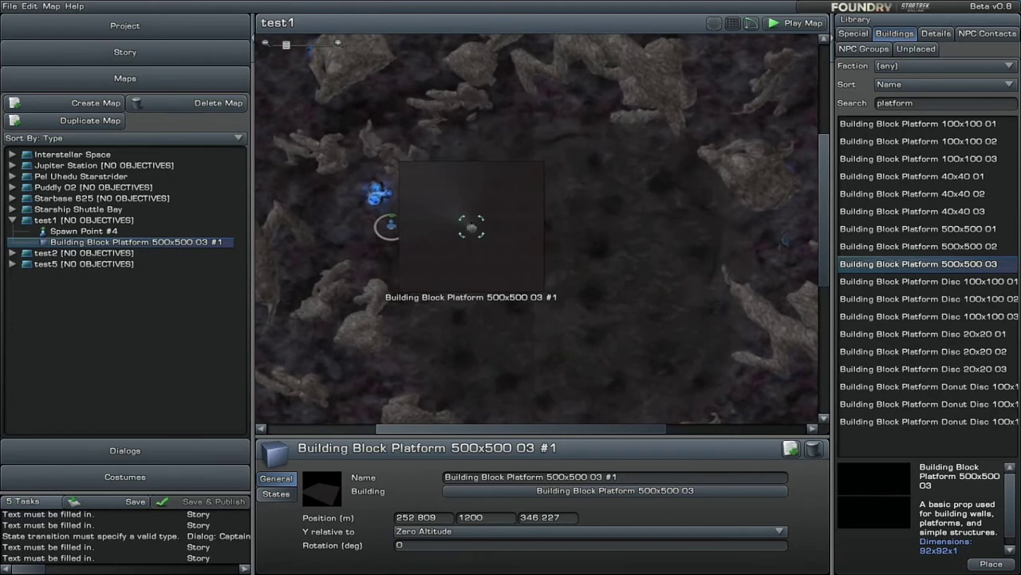
drag(472, 228, 483, 225)
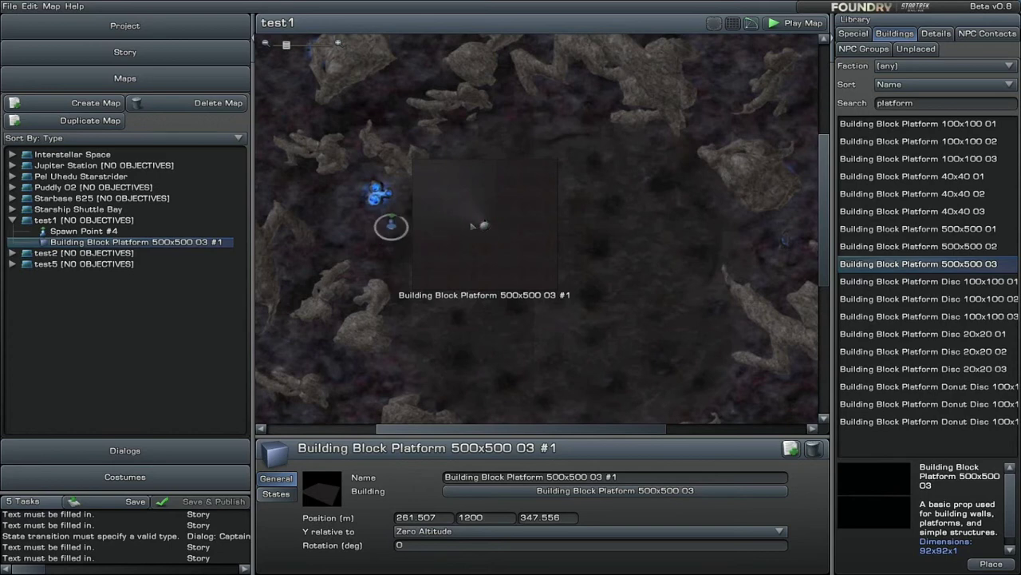
Try a duplicate platform against the original's left edge at about X 173.5, Z 348.3, and delete it again.
click(791, 448)
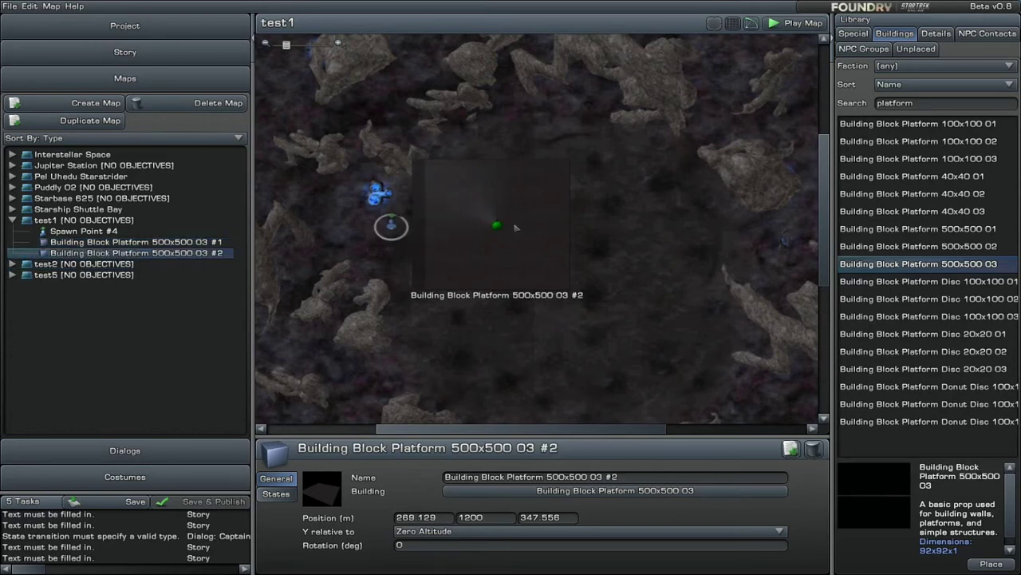
drag(497, 224, 344, 223)
right_drag(490, 339, 547, 340)
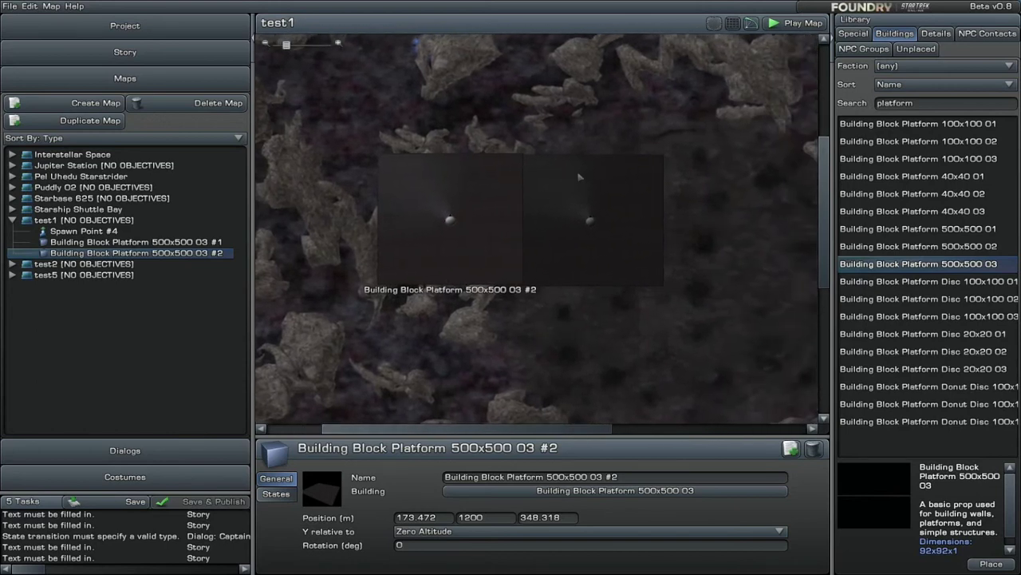
right_drag(735, 269, 676, 257)
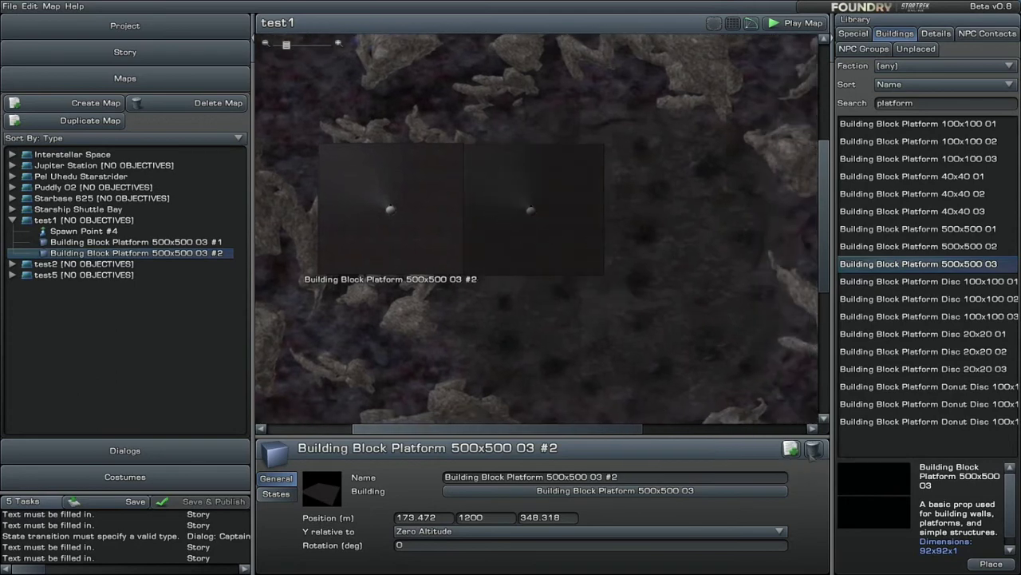
click(814, 448)
Duplicate the remaining test1 platform and move the copy against the original's right edge.
right_drag(655, 303, 566, 302)
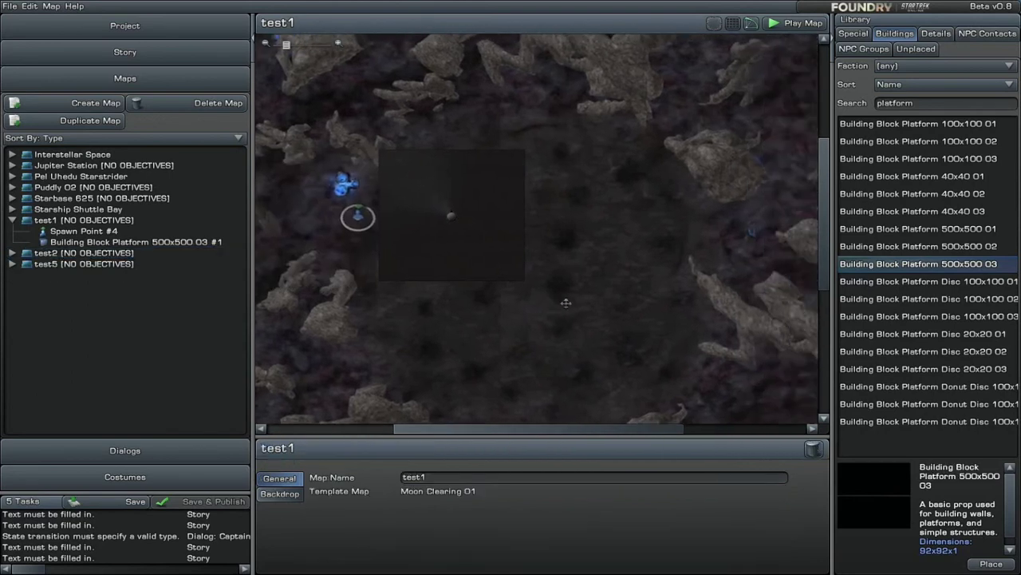
scroll(539, 231, up, 1)
click(426, 212)
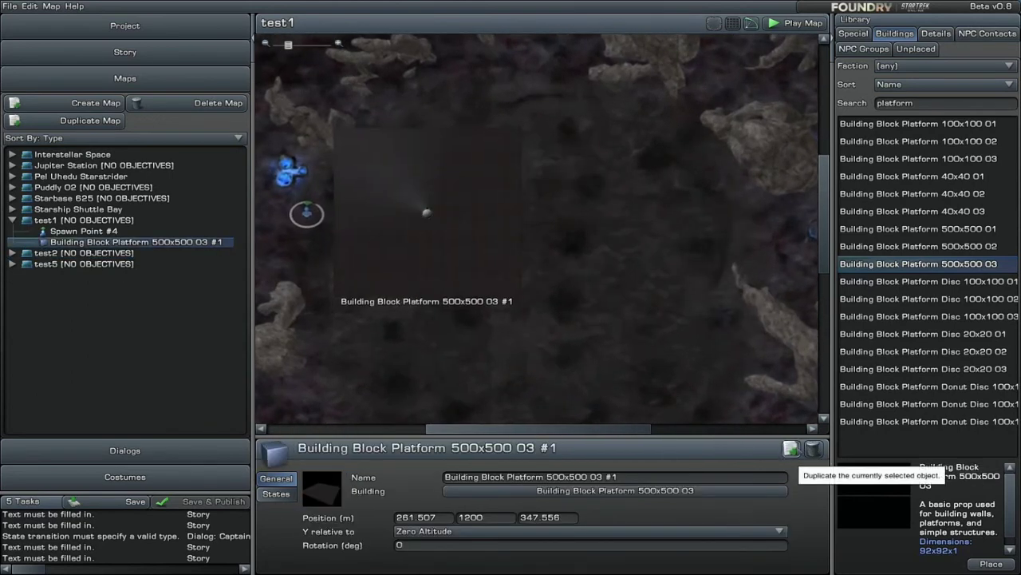
click(791, 448)
drag(433, 213, 610, 212)
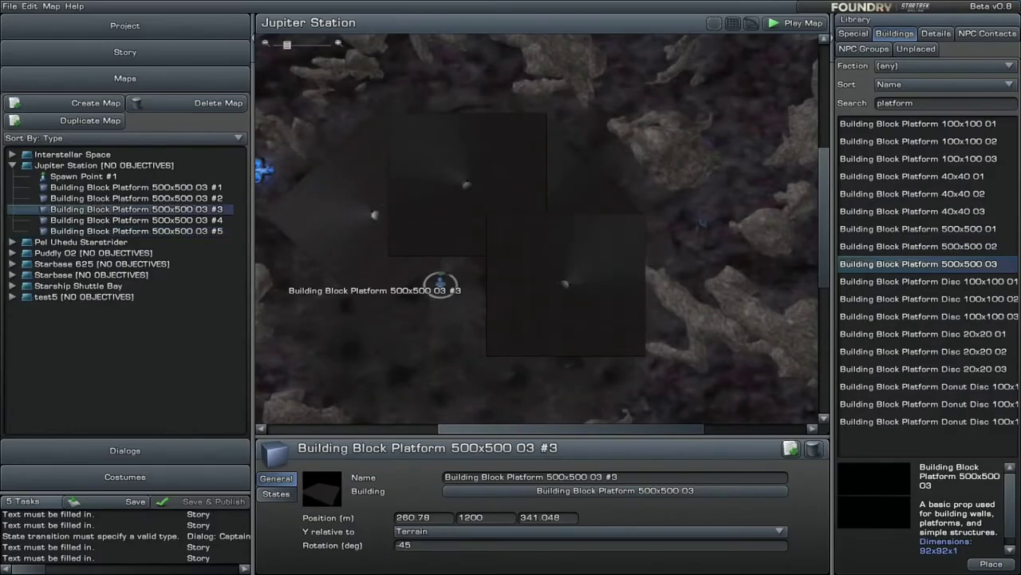
Duplicate Jupiter Station platforms #2, #3, #4 and #5 as one selection and set the copies' rotation to -90 degrees.
ctrl+click(483, 189)
ctrl+click(572, 187)
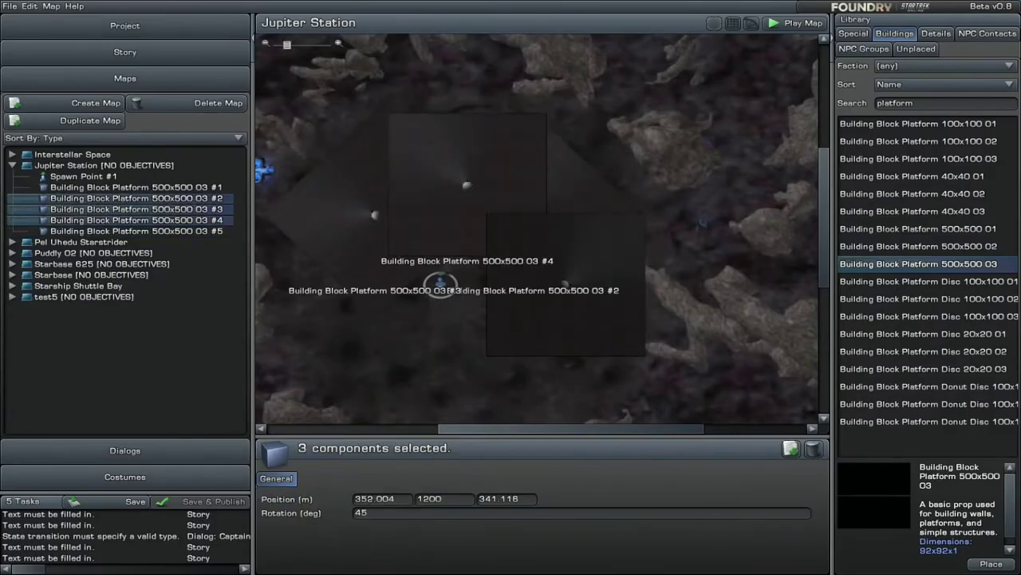
ctrl+click(566, 285)
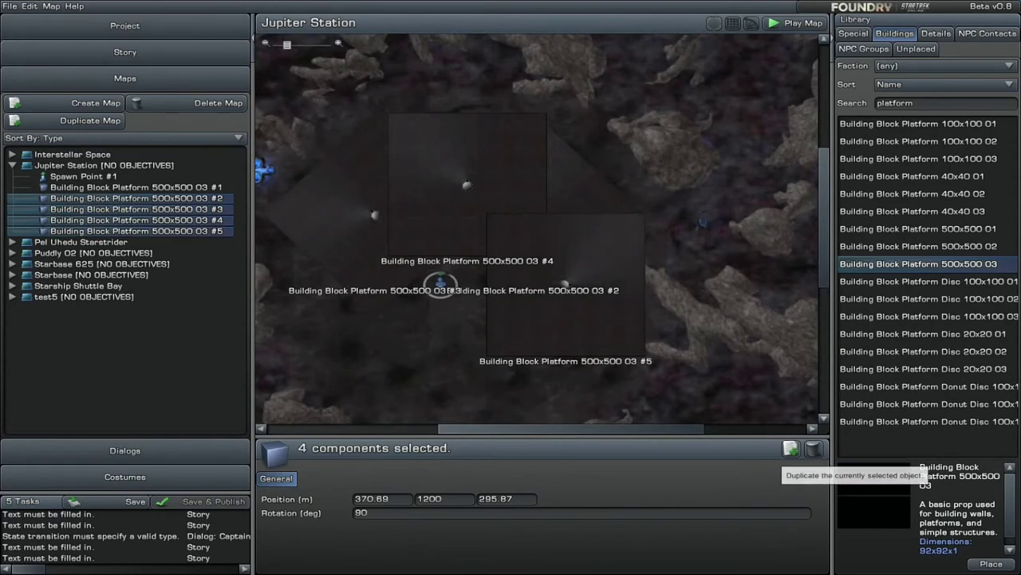
click(791, 448)
double_click(363, 513)
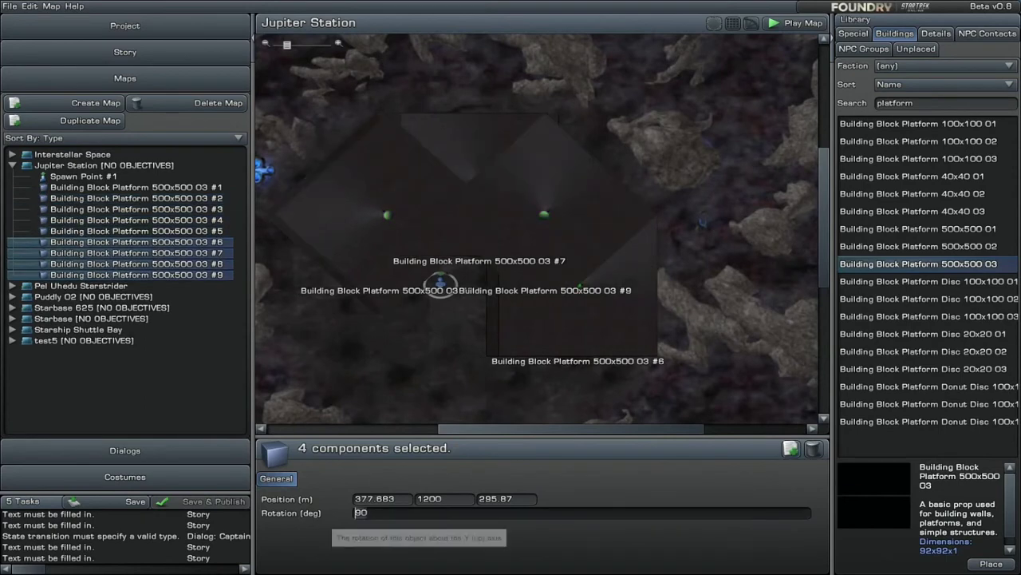
text(-90)
key(Return)
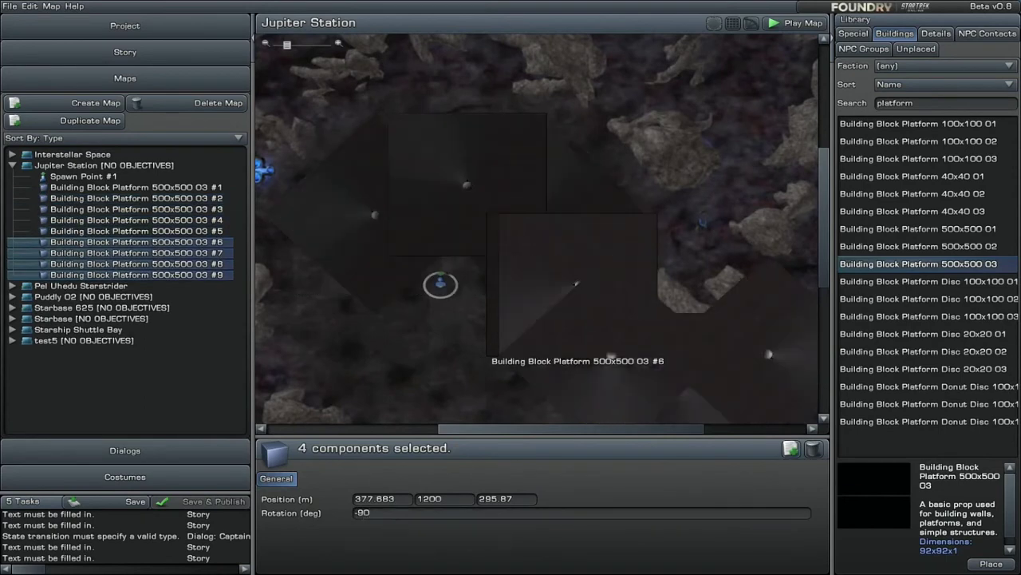
Move the four copies together to close the floor ring around the spawn point, with the 135-degree platform at about X 351.8, Z 250.5.
scroll(587, 314, down, 2)
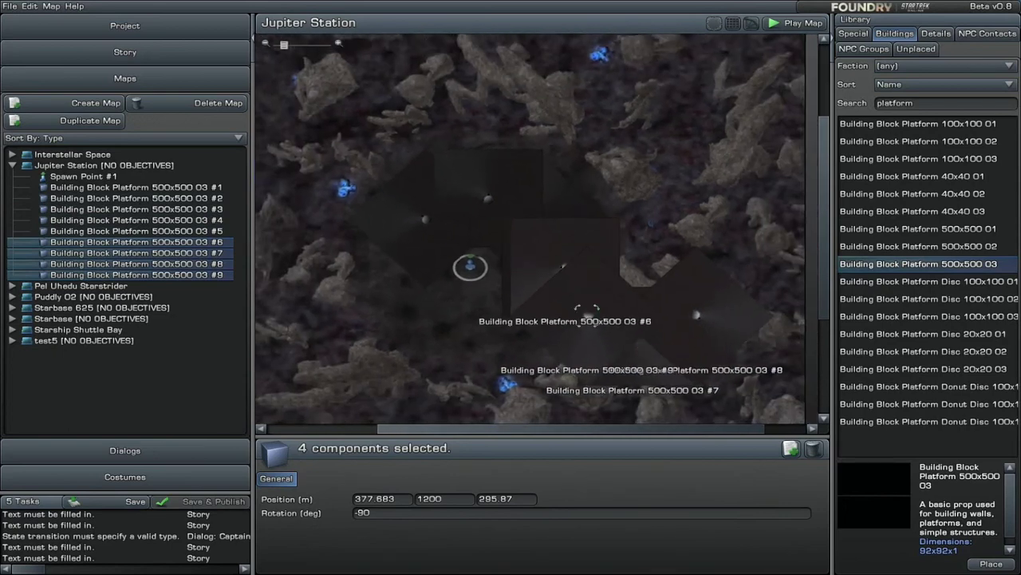
scroll(587, 311, up, 2)
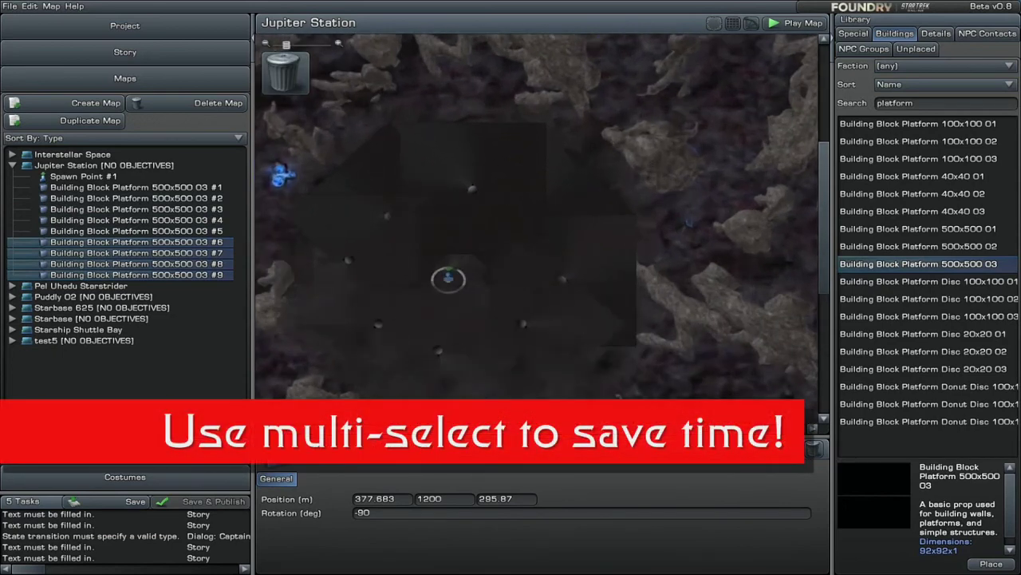
drag(347, 259, 402, 283)
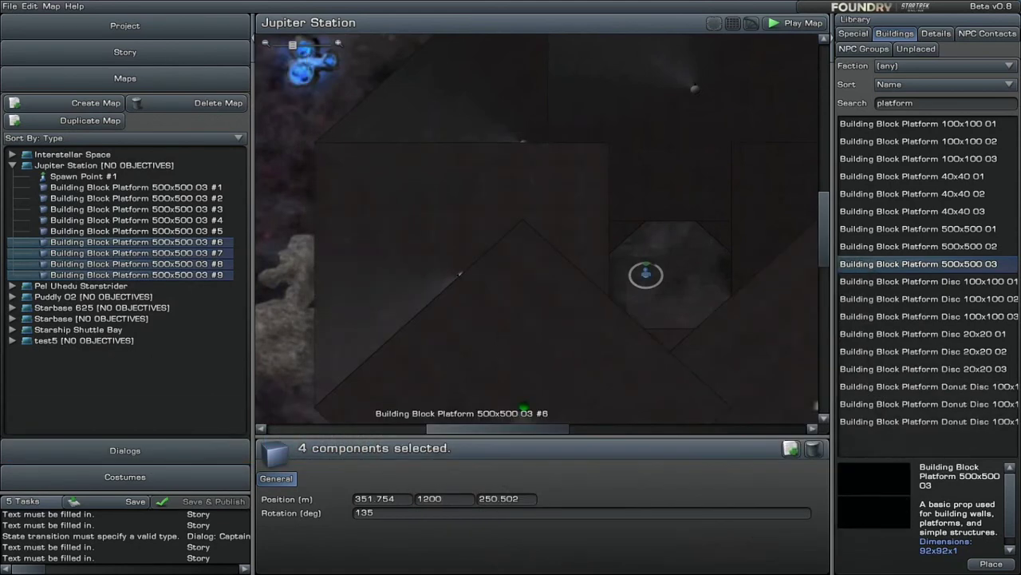
scroll(538, 232, down, 3)
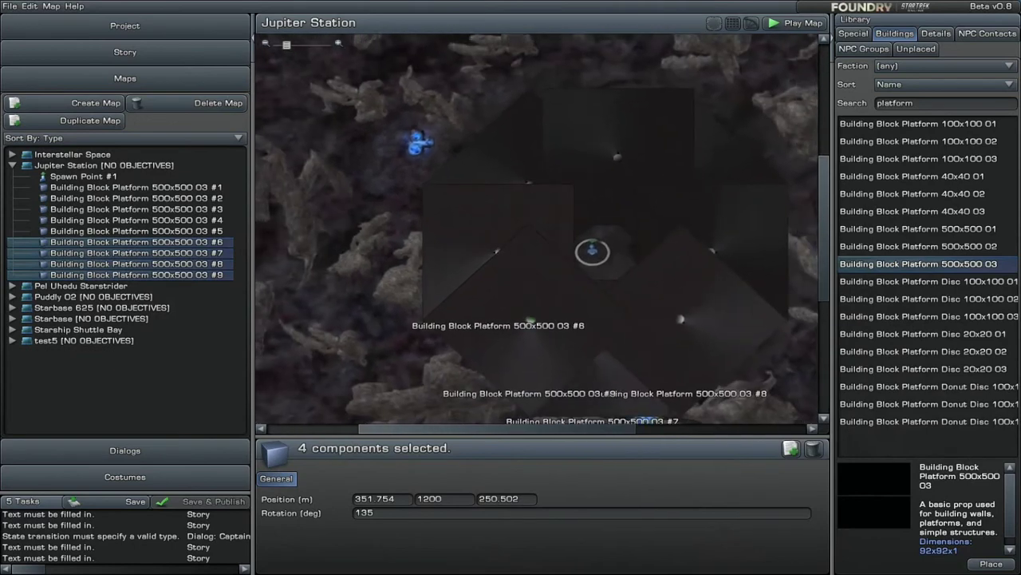
Rename Building Block Platform 500x500 03 #1 to "Floor - North".
right_drag(623, 264, 438, 196)
scroll(538, 232, up, 1)
scroll(534, 226, up, 2)
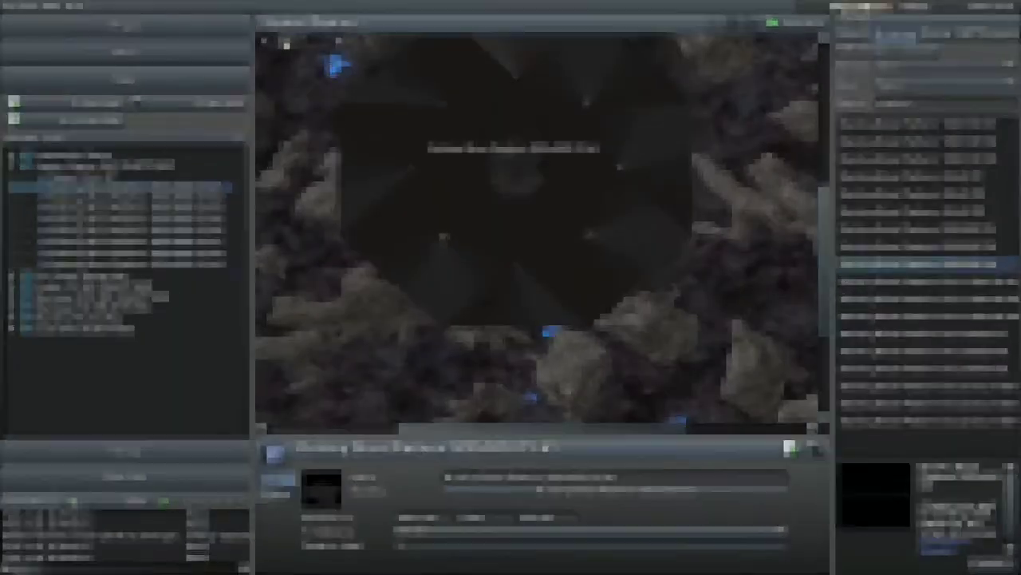
key(ctrl+a)
text(Floo)
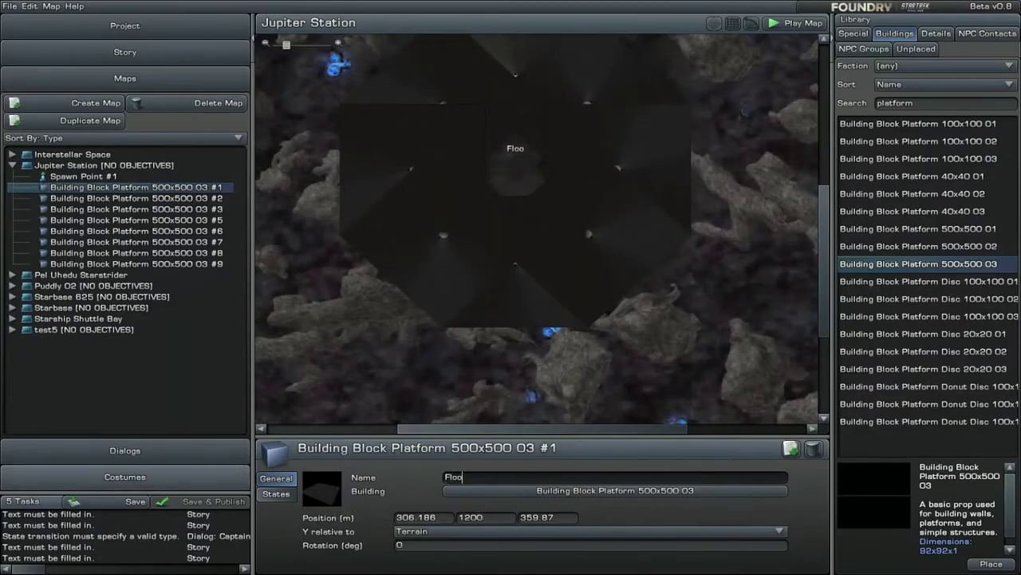
text(r - North)
key(Return)
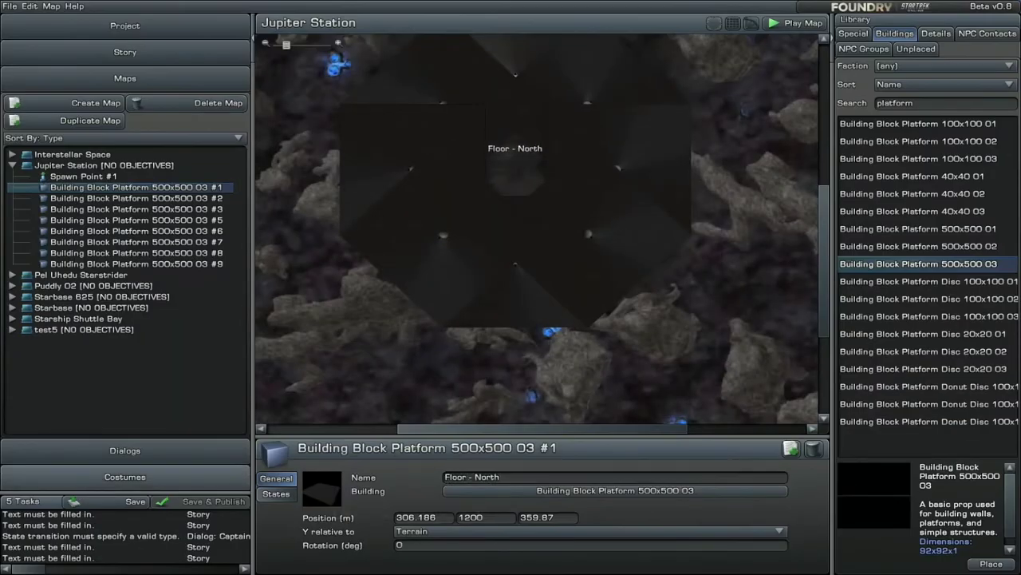
Rename the 45-degree platform, Building Block Platform 500x500 03 #2, to "Floor - North East".
click(588, 97)
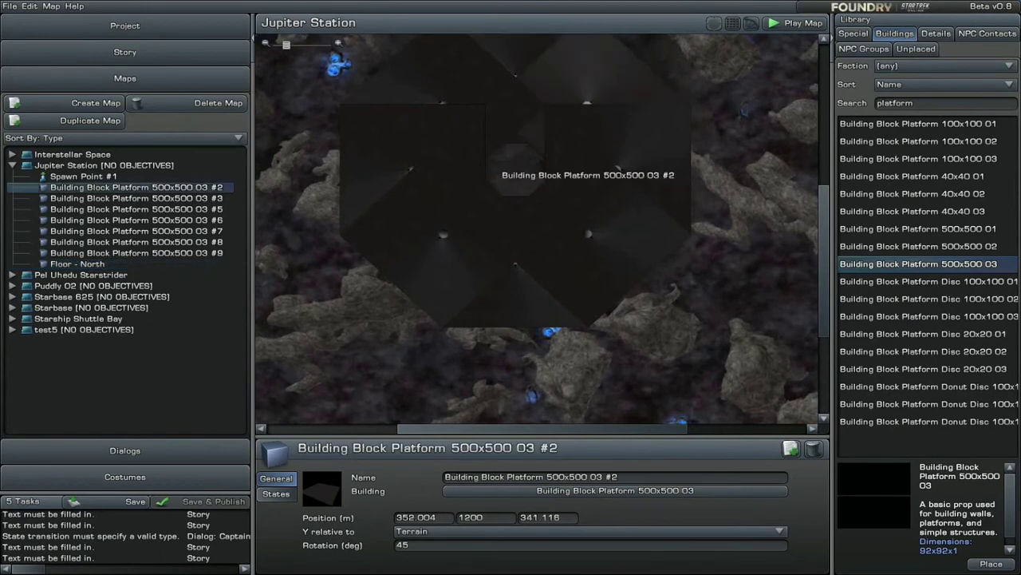
key(ctrl+a)
text(Floo)
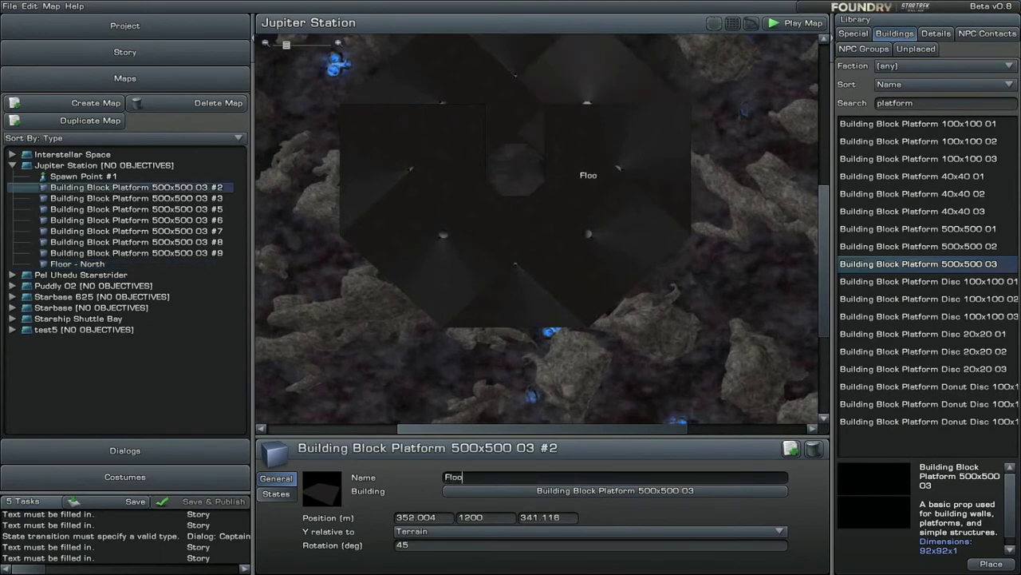
text(r - North East)
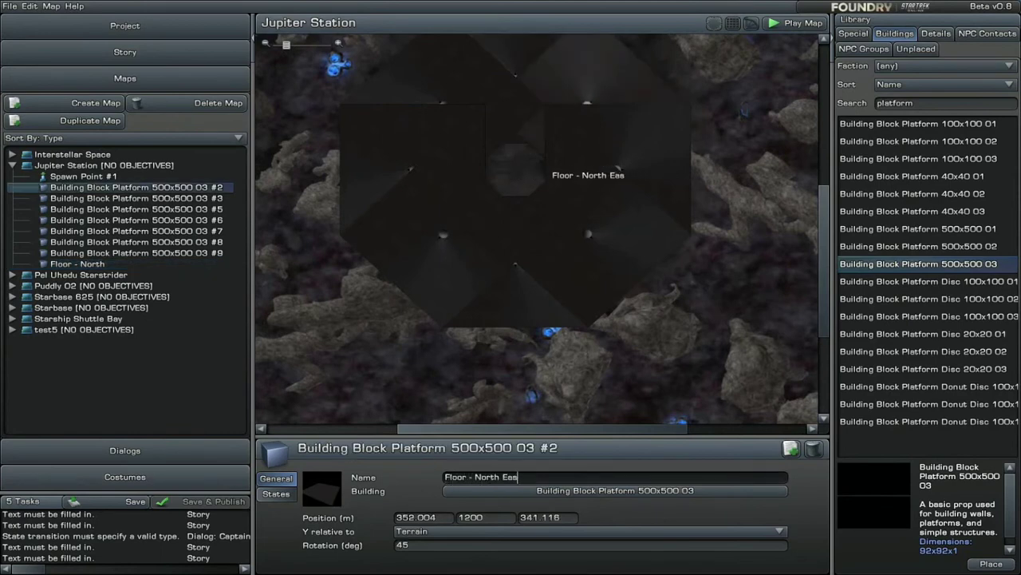
key(Return)
Rename the 90-degree platform, Building Block Platform 500x500 03 #5, to "Floor - East".
click(618, 168)
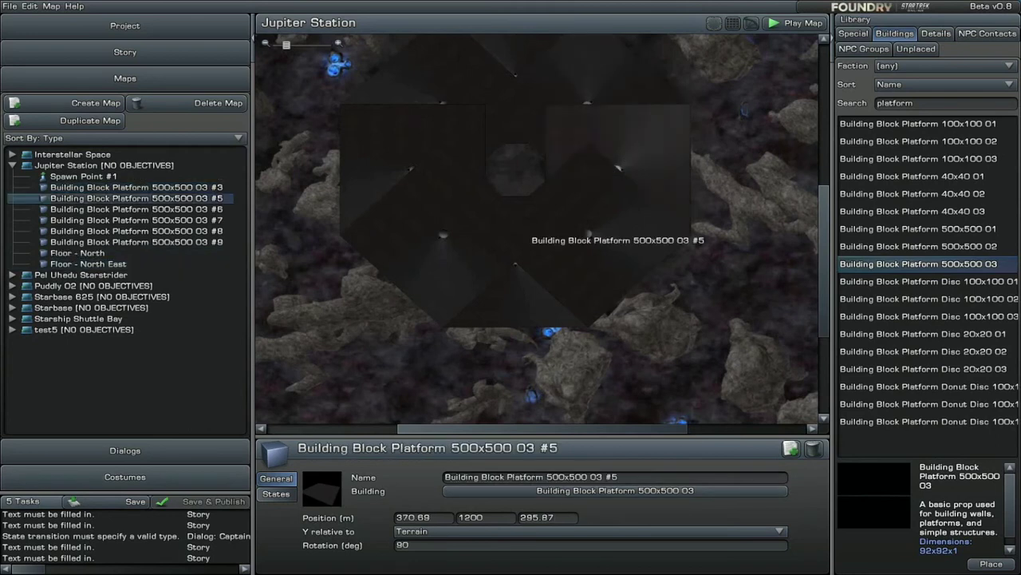
key(ctrl+a)
text(Floor )
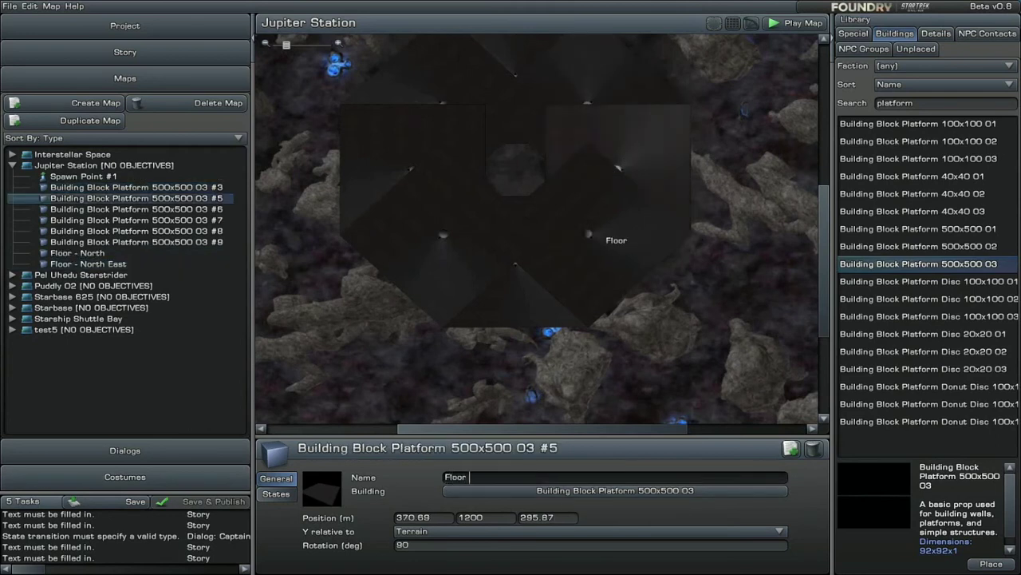
text(- East)
key(Return)
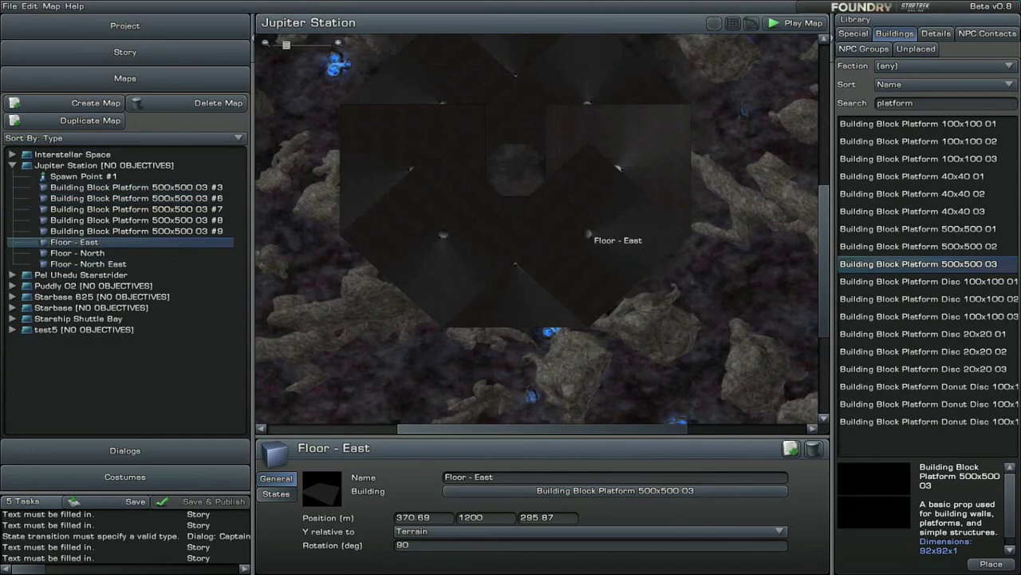
Rename the 135-degree platform, Building Block Platform 500x500 03 #8, to "Floor - South East".
click(588, 234)
key(ctrl+a)
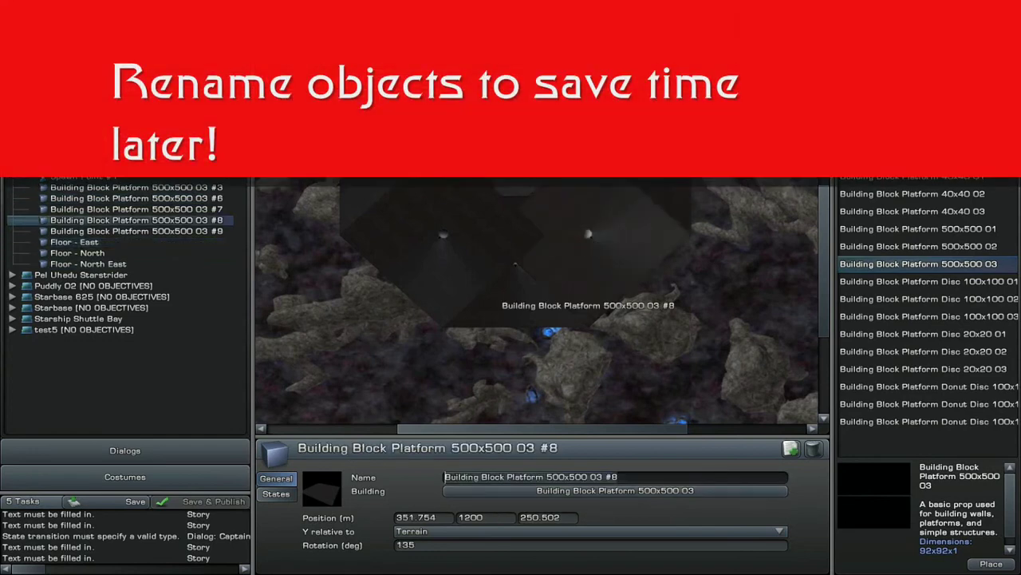
text(Floor - S)
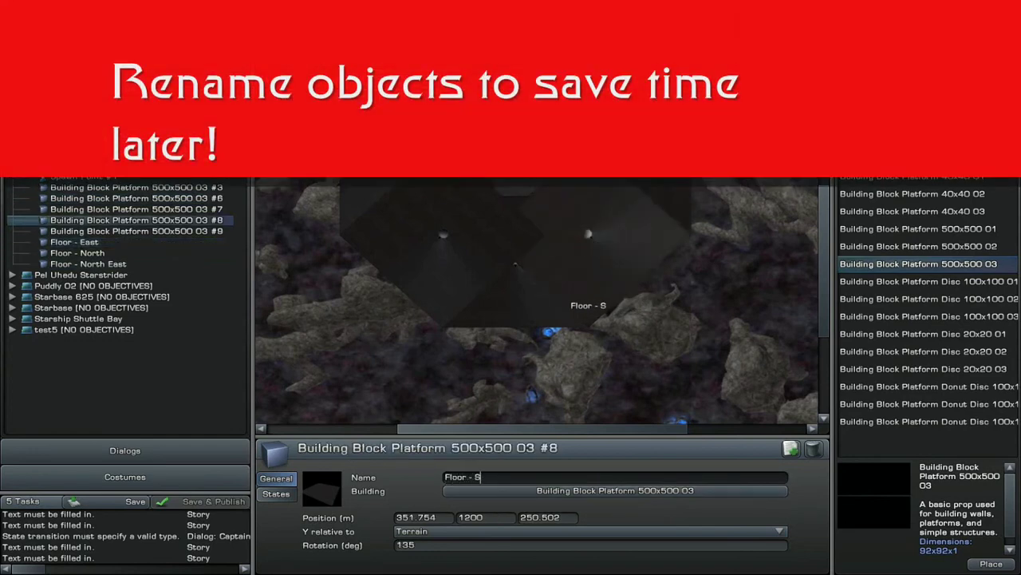
text(outh East)
key(Return)
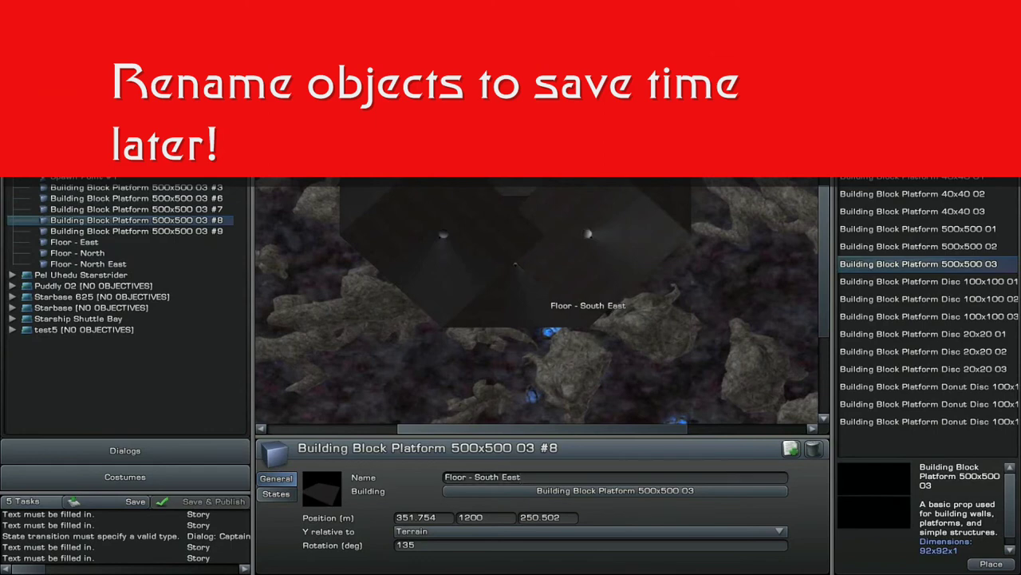
Rename the 180-degree platform, Building Block Platform 500x500 03 #7, to "Floor - South".
click(515, 265)
key(ctrl+a)
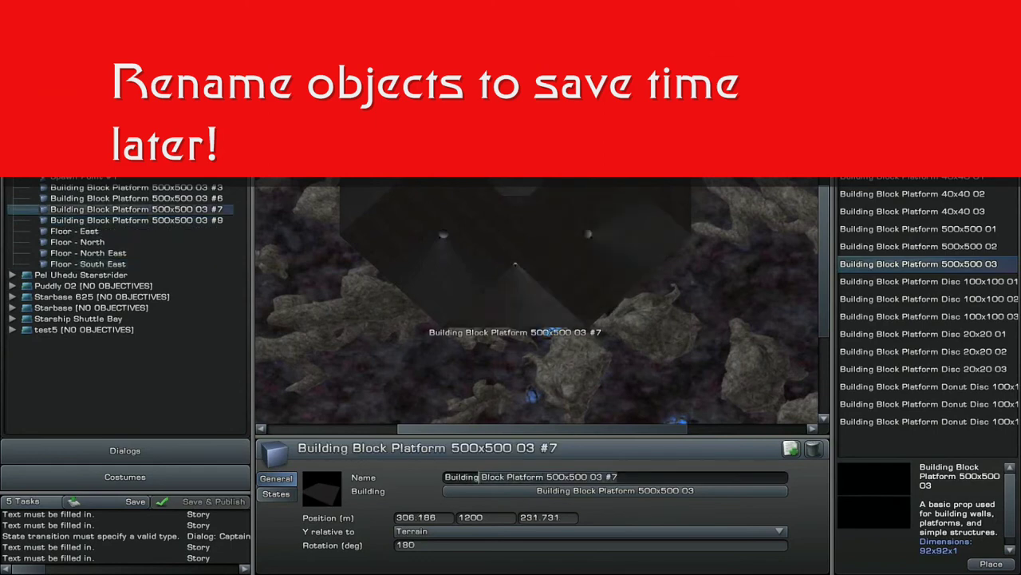
text(Floor - South)
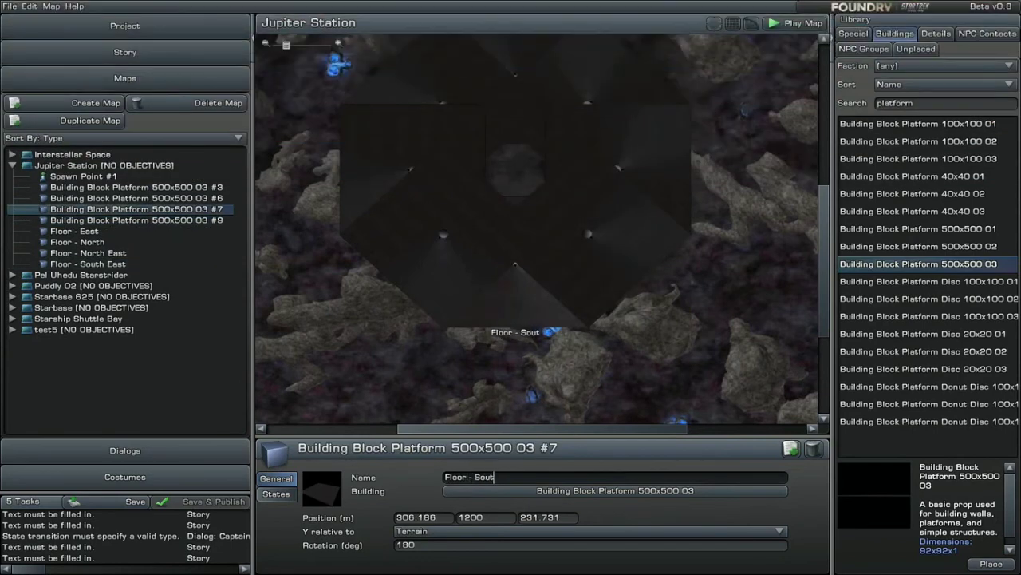
key(Return)
Rename the -135-degree platform, Building Block Platform 500x500 03 #9, to "Floor - South West".
click(442, 234)
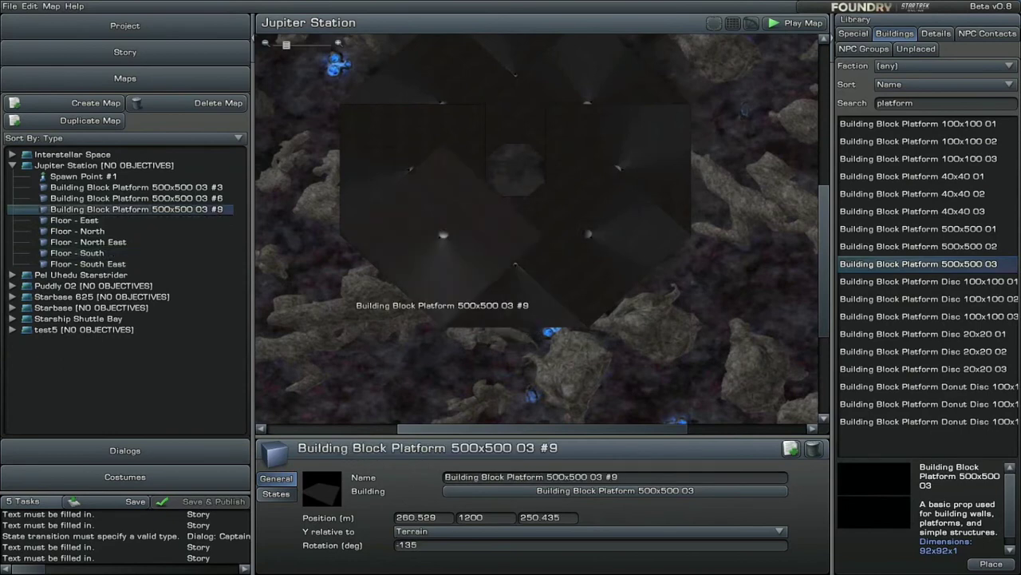
key(ctrl+a)
key(BackSpace)
text(F)
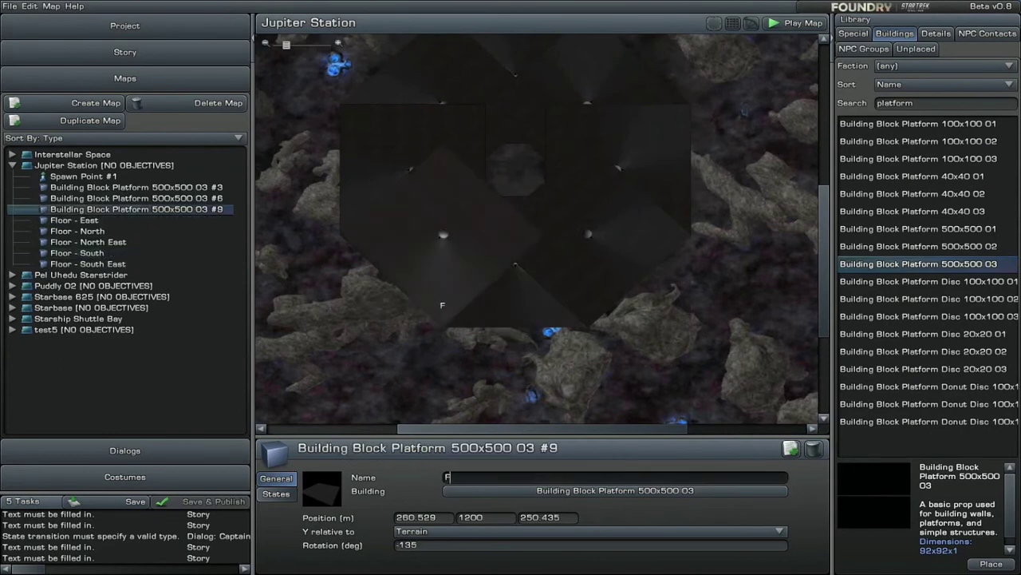
text(loor - South West)
key(Return)
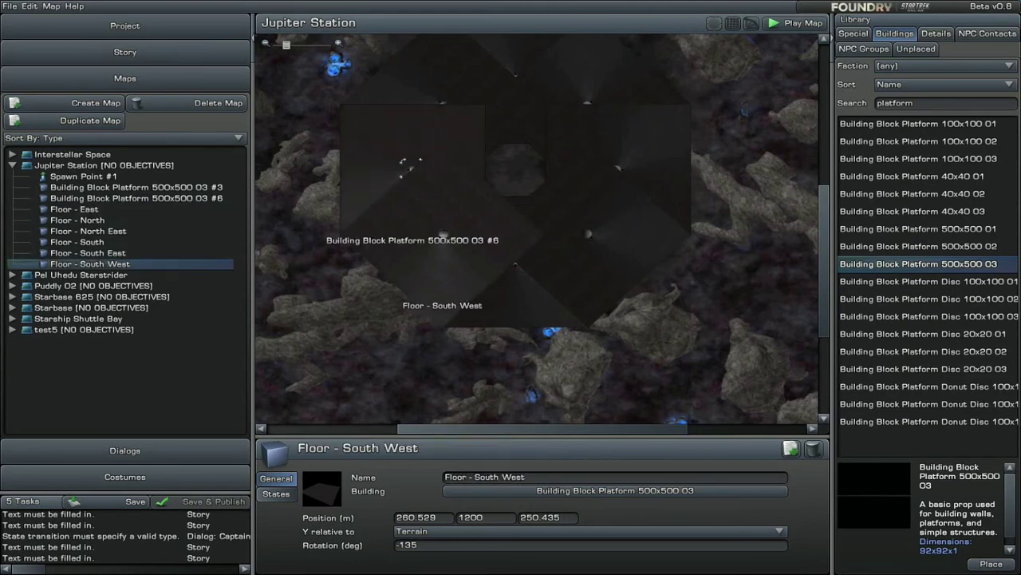
Rename the -90-degree platform, Building Block Platform 500x500 03 #6, to "Floor - West".
click(411, 168)
drag(638, 478, 351, 477)
text(Floor - West)
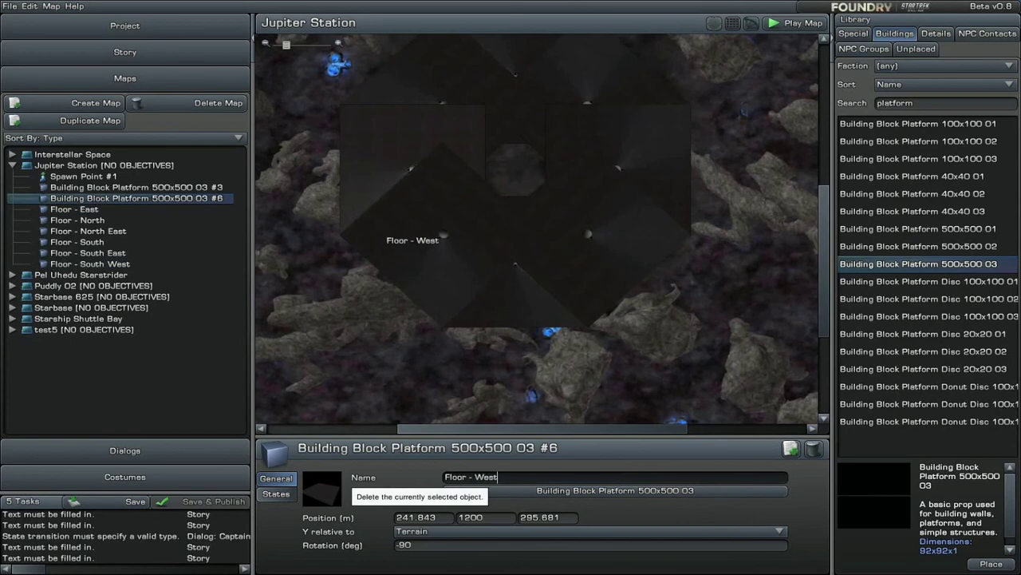
key(Return)
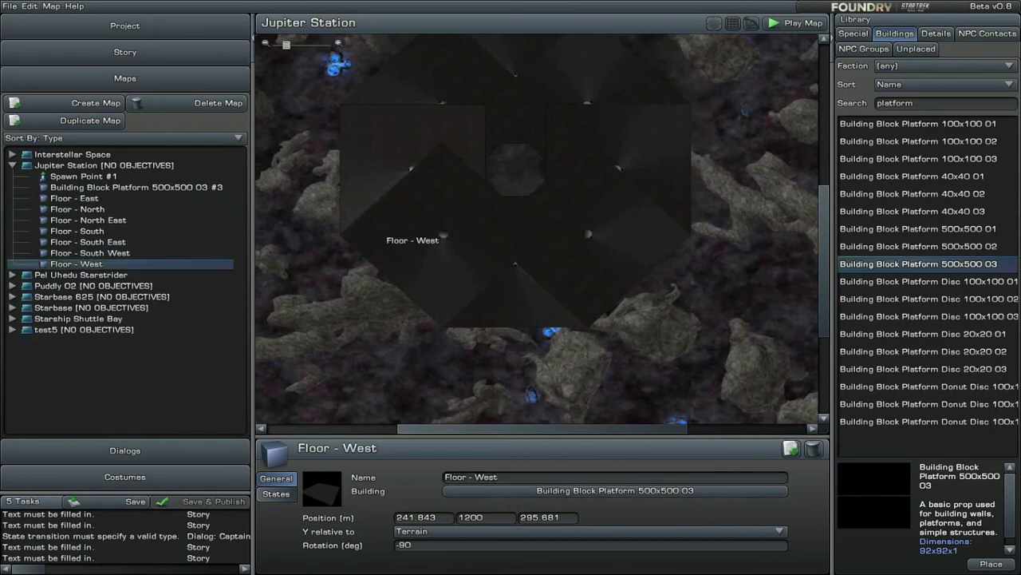
Rename the remaining -45-degree platform, Building Block Platform 500x500 03 #3, to "Floor - North West".
click(443, 177)
drag(636, 477, 435, 476)
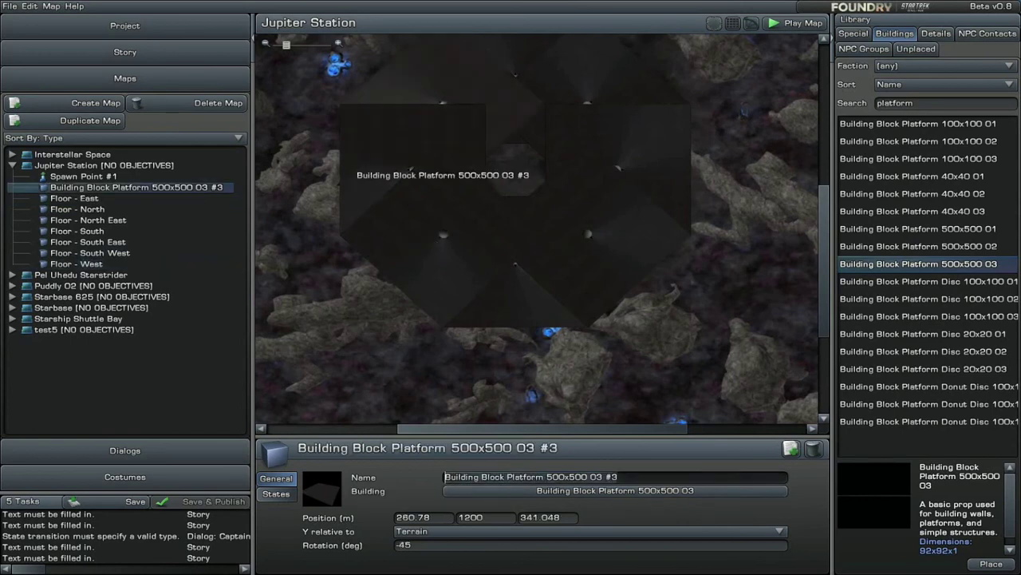
text(Floor - )
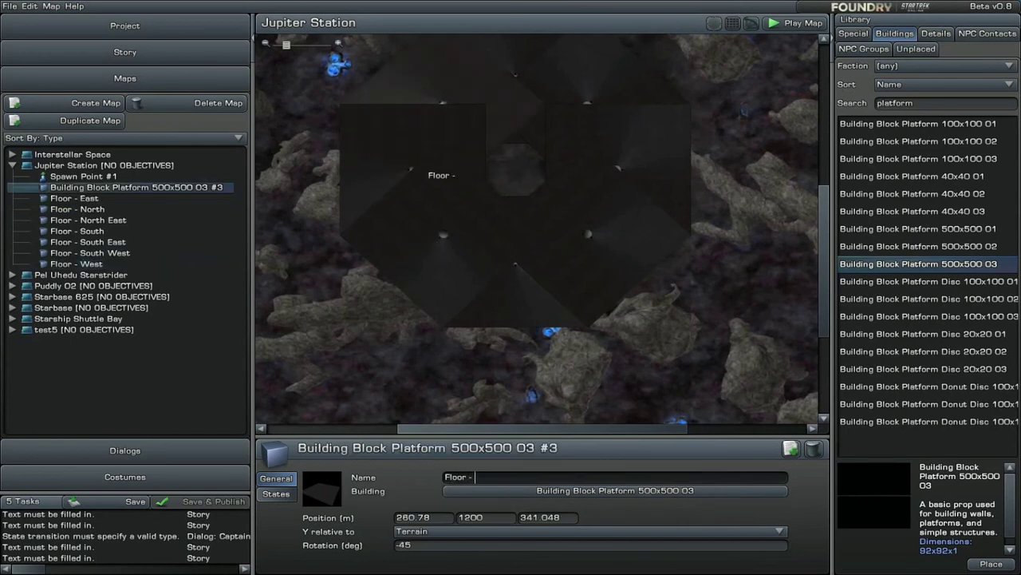
text(North West)
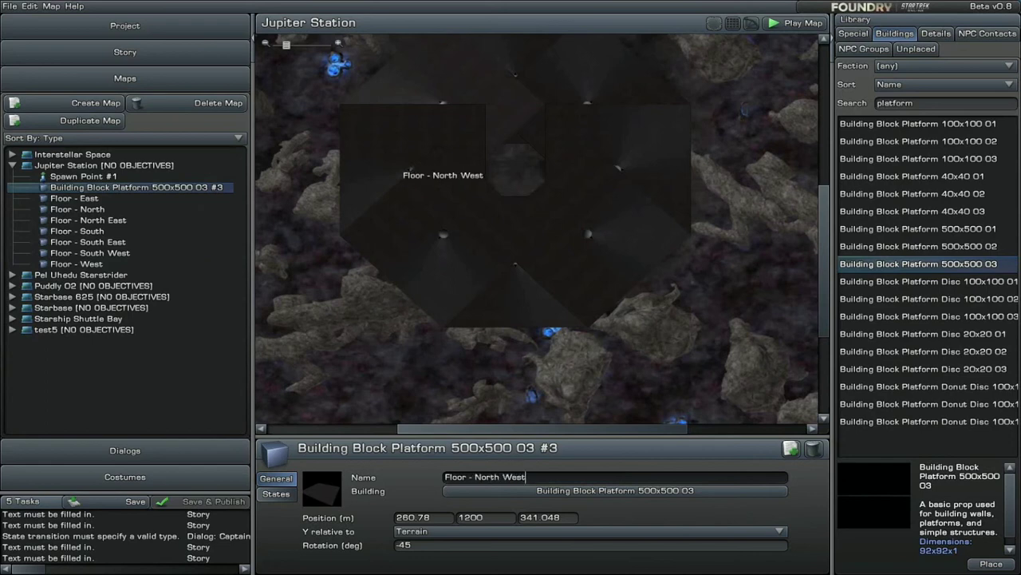
key(Return)
Select the Floor - North platform and start a playable preview of the Jupiter Station map.
right_drag(569, 200, 505, 261)
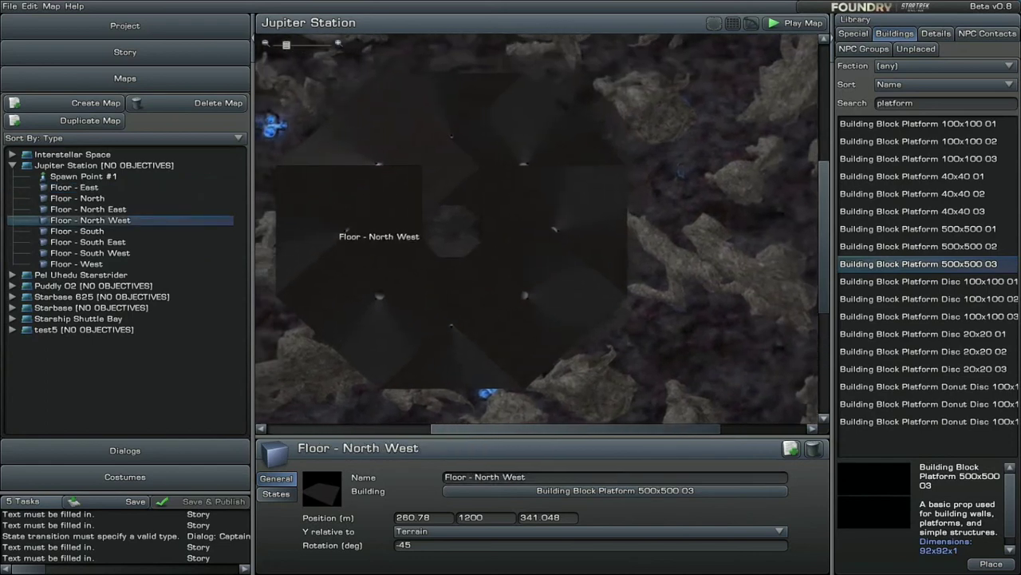
scroll(505, 261, up, 1)
click(433, 120)
right_drag(433, 120, 501, 134)
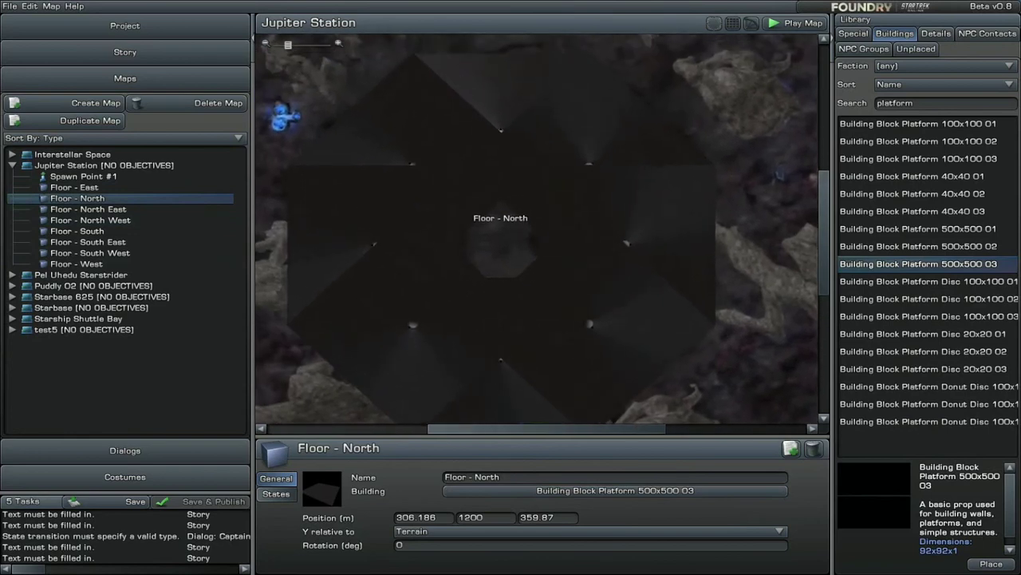
click(792, 24)
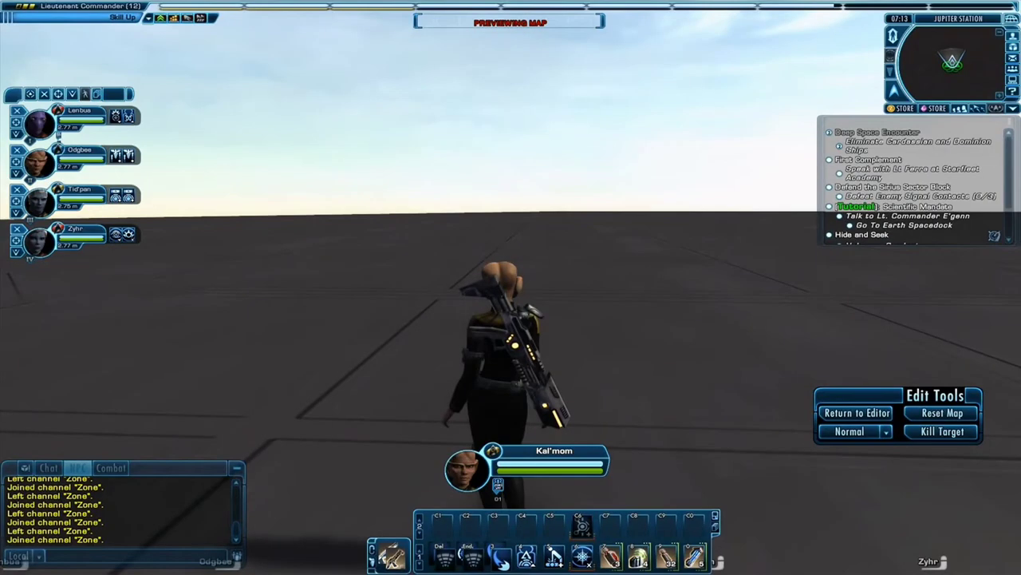
Walk the character over the floor ring and around its central opening to examine the seams between platforms.
key(w)
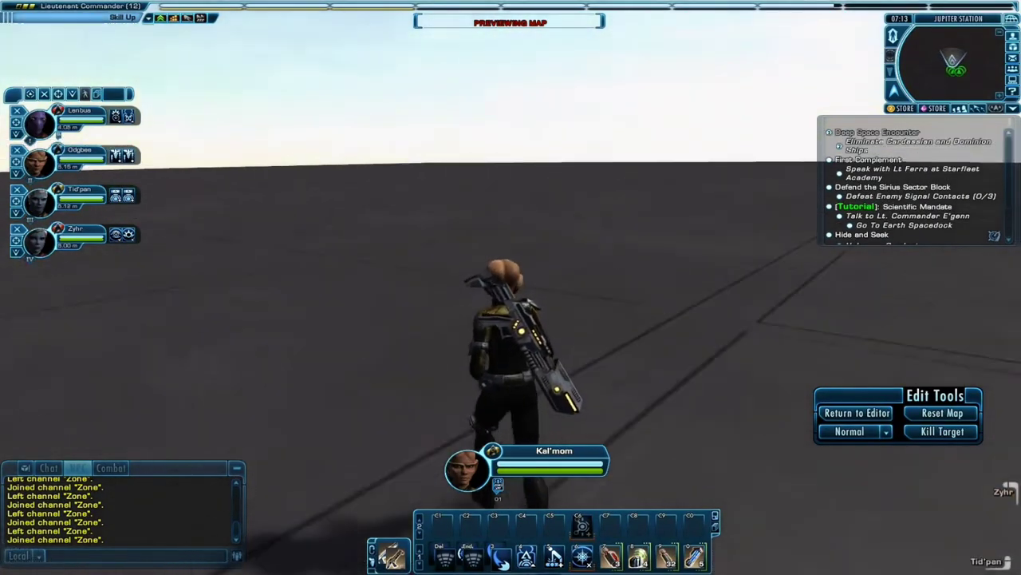
key(w)
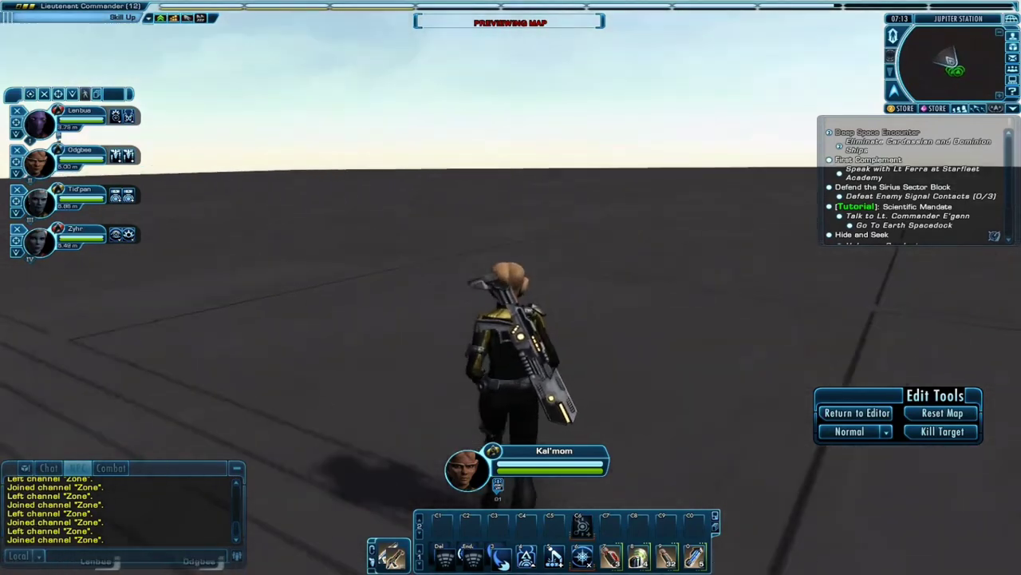
key(w)
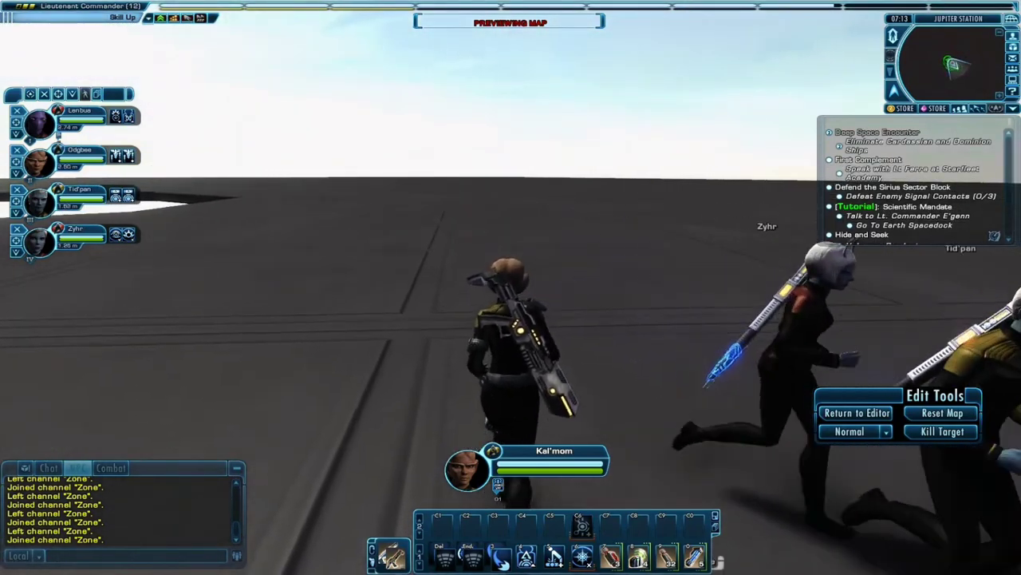
key(w)
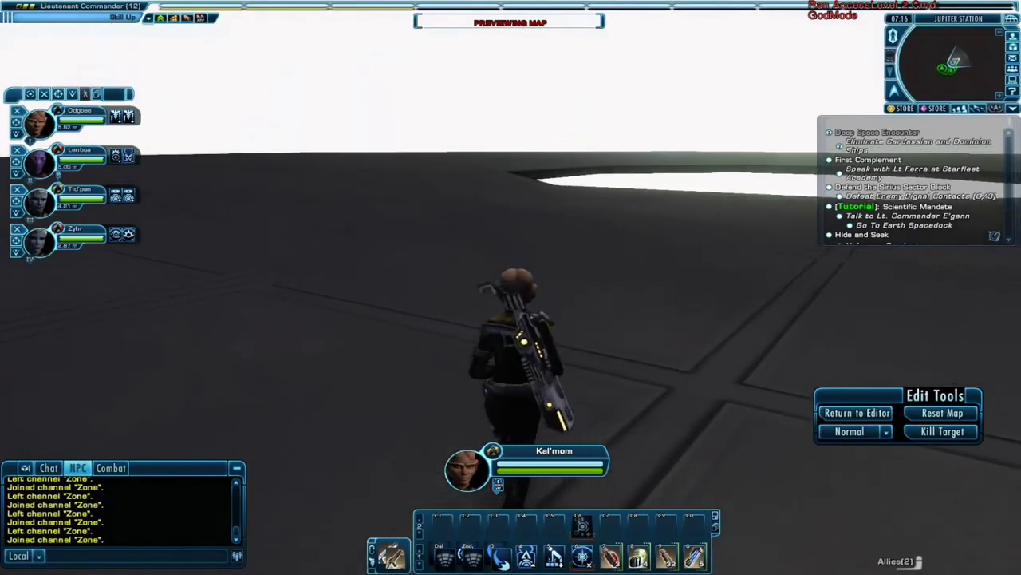
key(w)
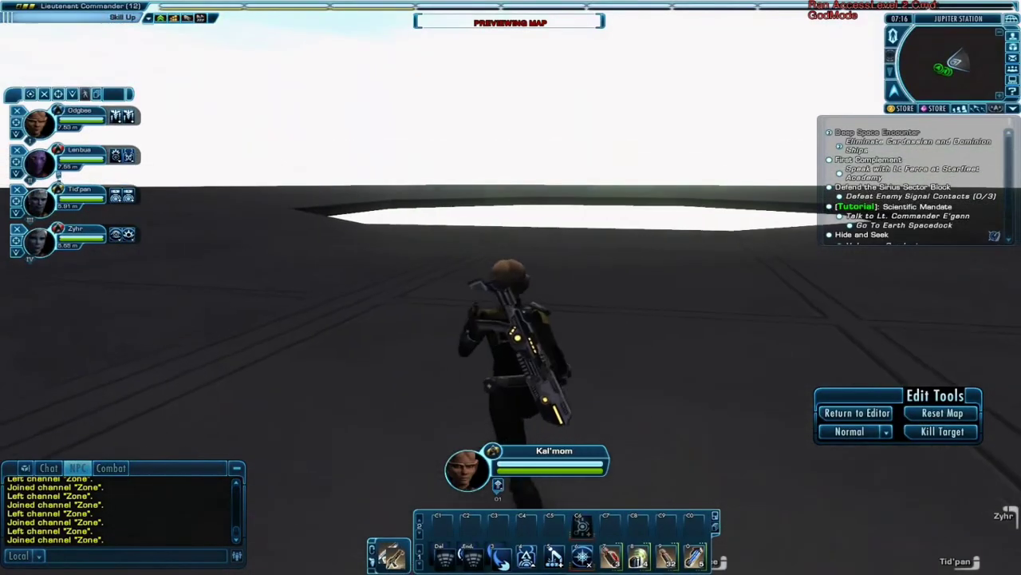
key(w)
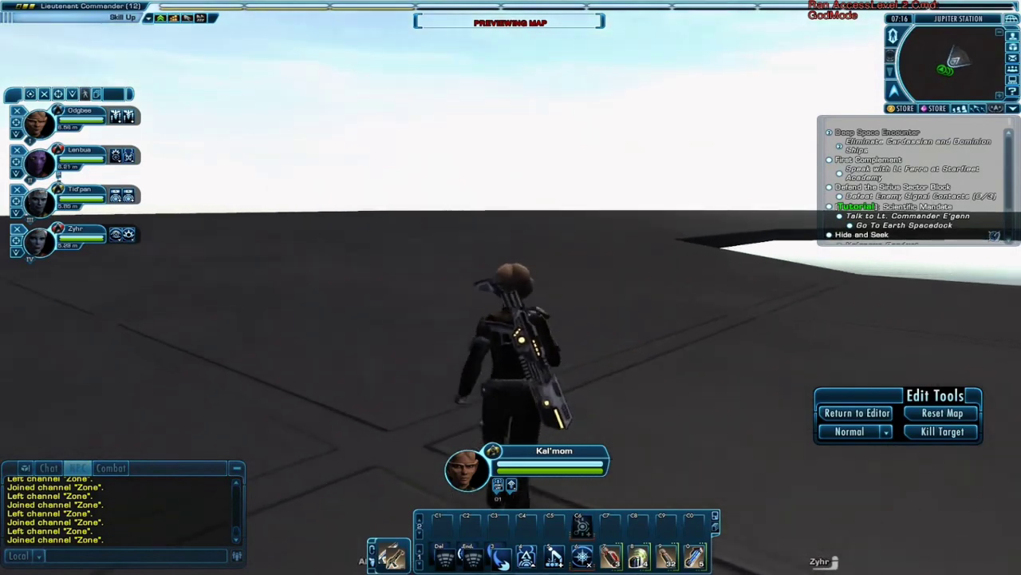
key(w)
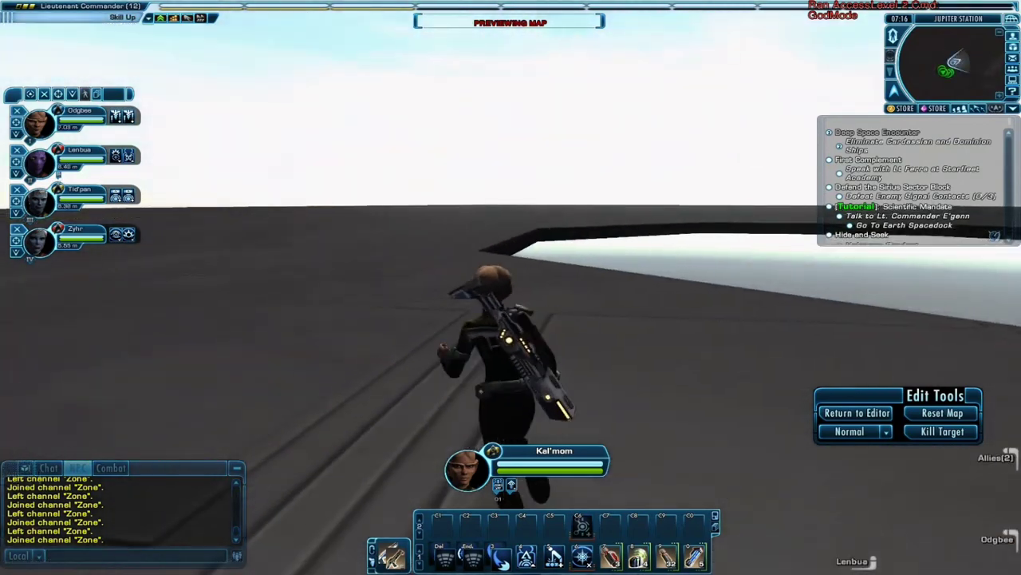
key(w)
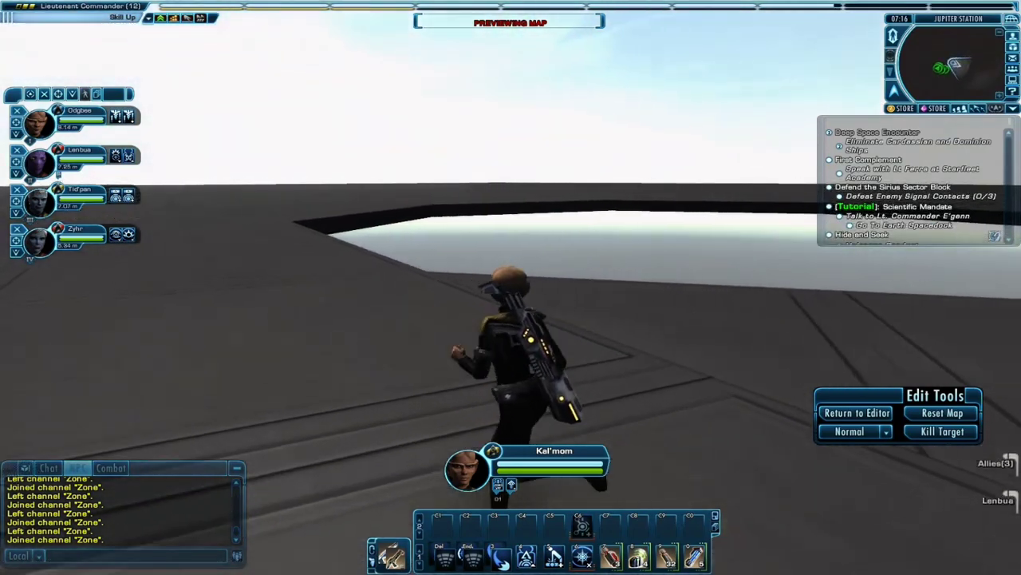
key(w)
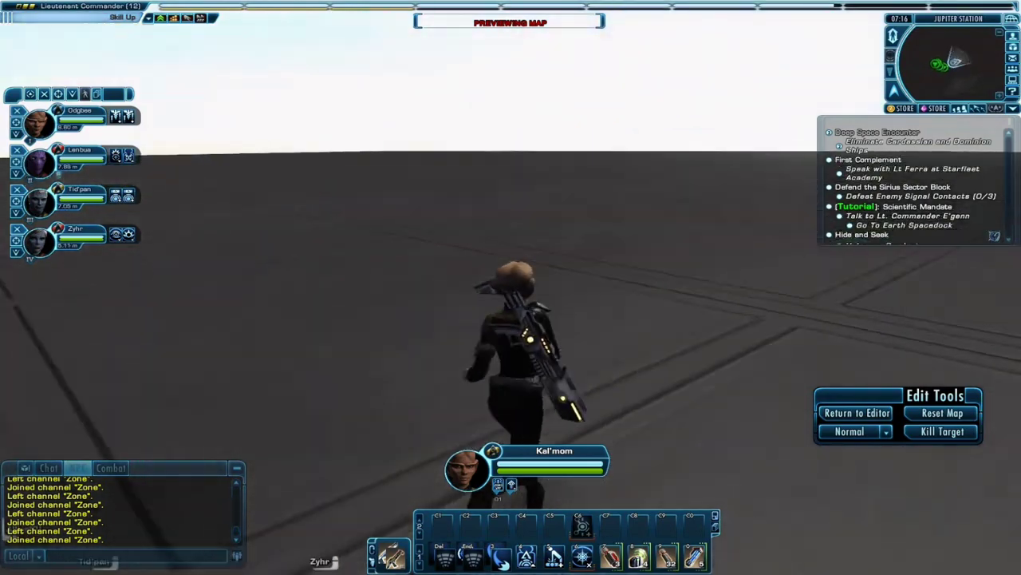
key(d)
key(w)
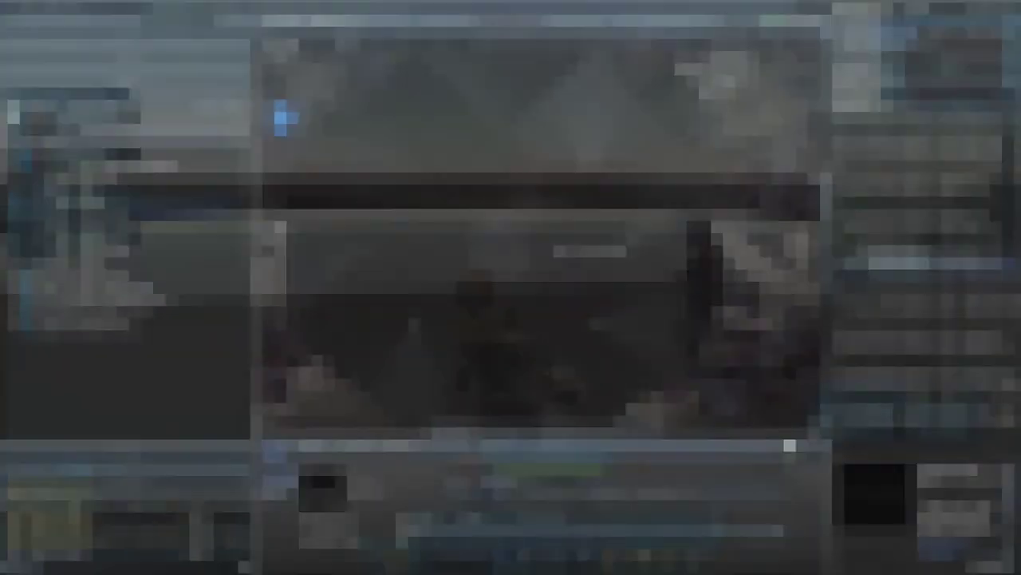